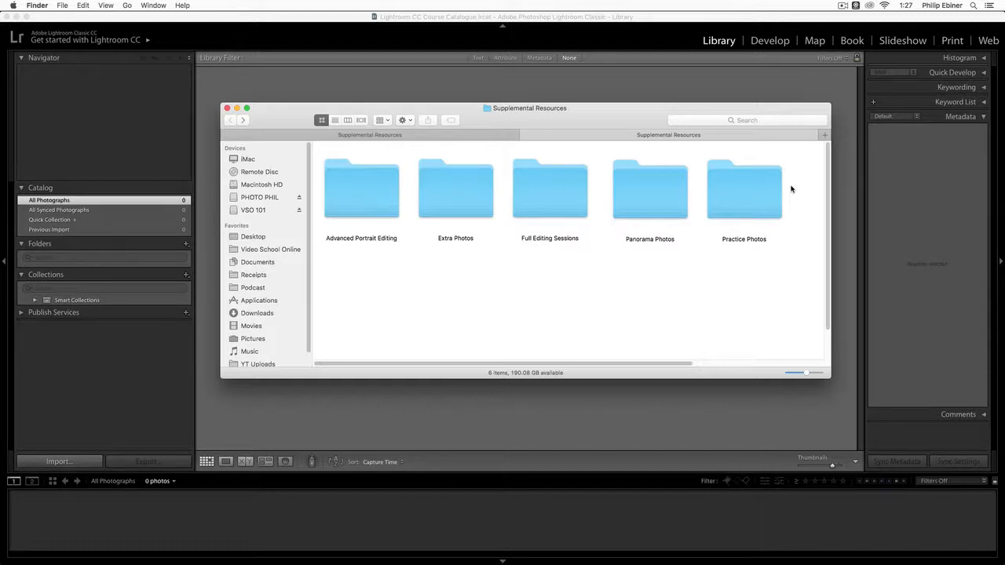
# Step: Switch from Finder to Lightroom Classic and start importing photos into the catalog
pyautogui.click(176, 385)
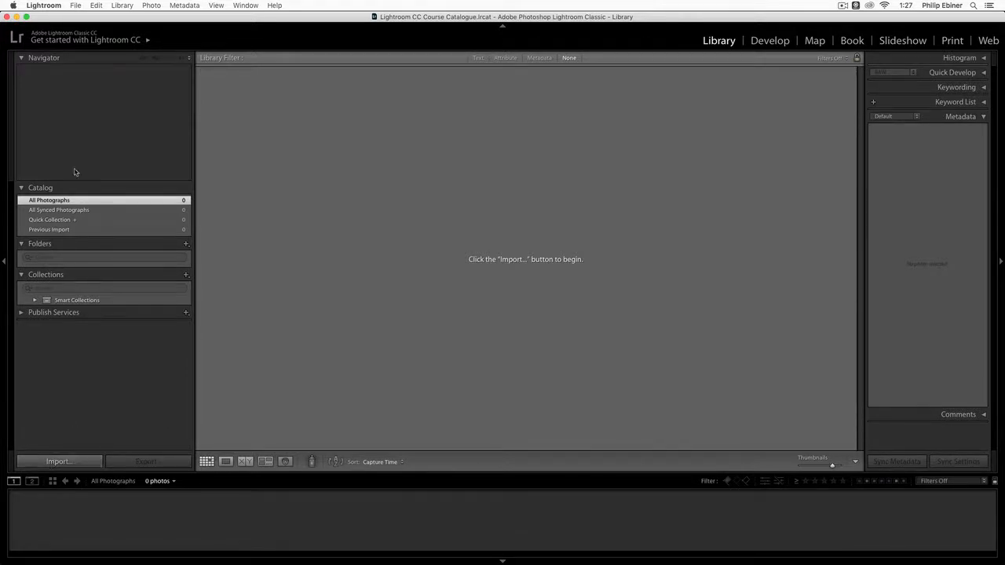
pyautogui.click(75, 5)
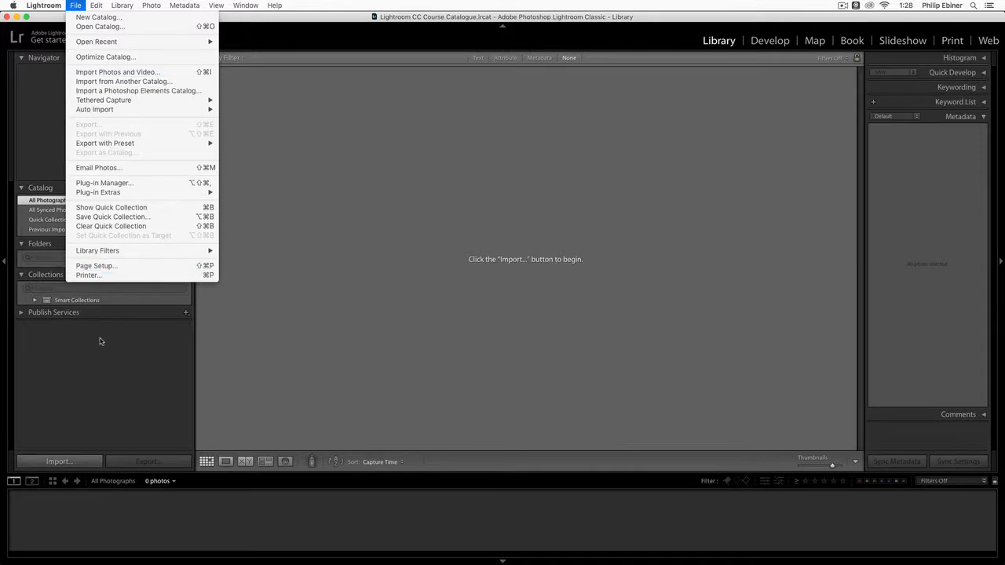
pyautogui.click(100, 392)
pyautogui.click(79, 462)
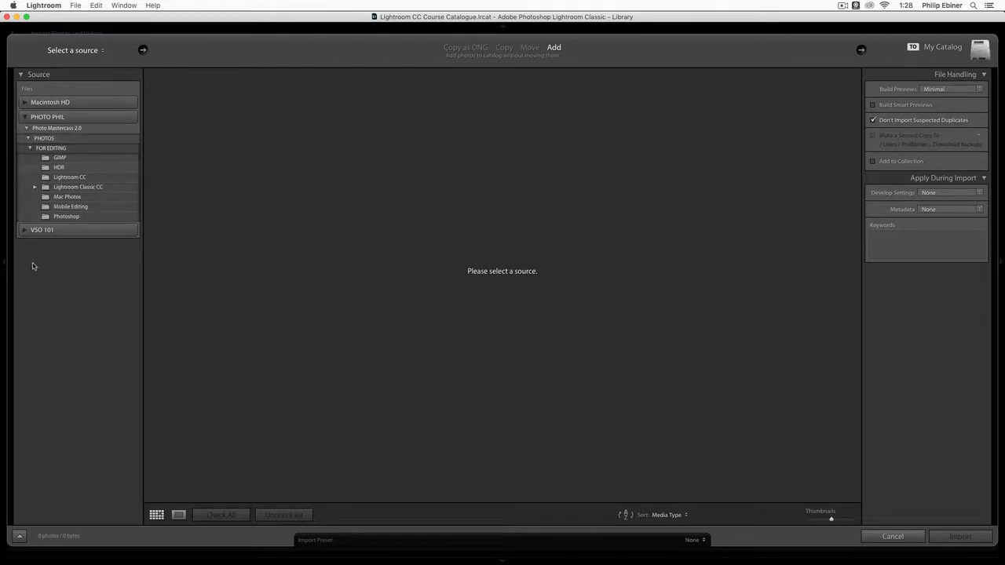
# Step: In the import source tree, expand Macintosh HD through Users, the home folder and Documents to the contents of Video School Online
pyautogui.click(23, 103)
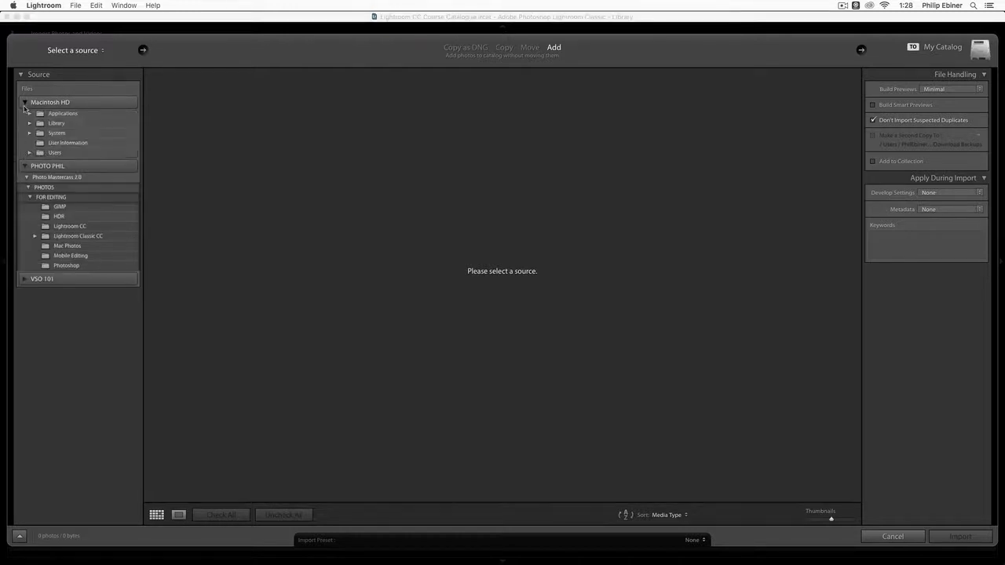
pyautogui.click(28, 153)
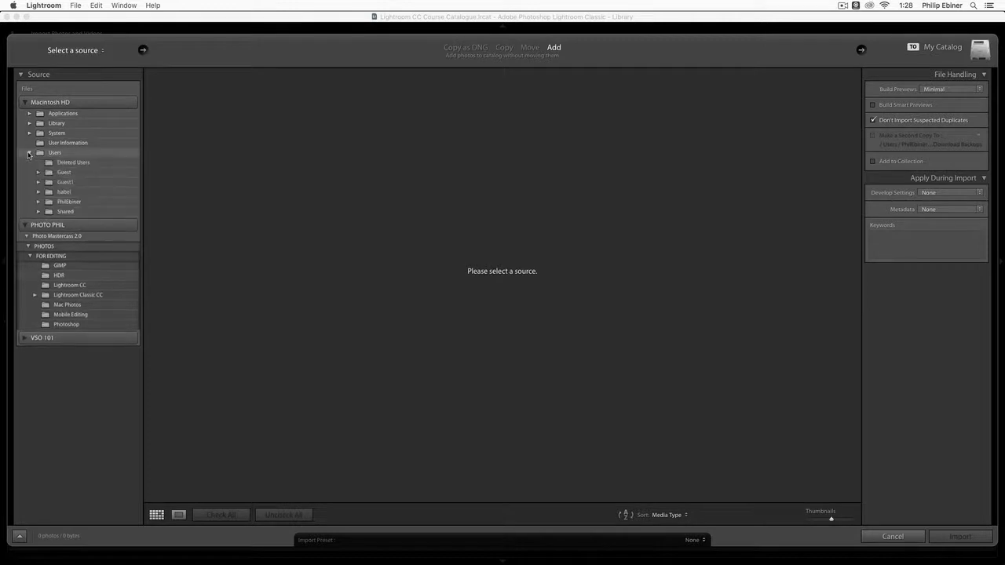
pyautogui.click(24, 103)
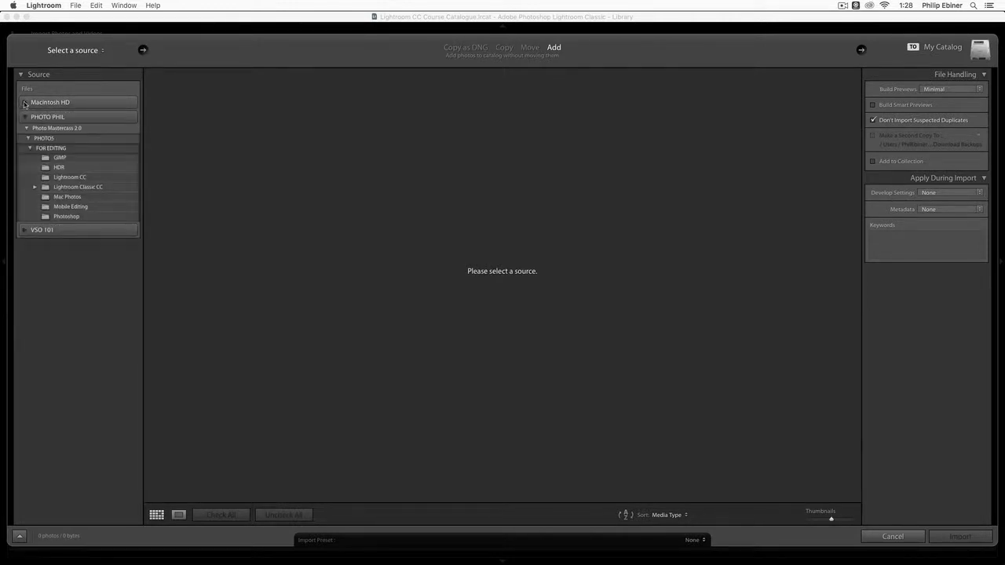
pyautogui.click(24, 103)
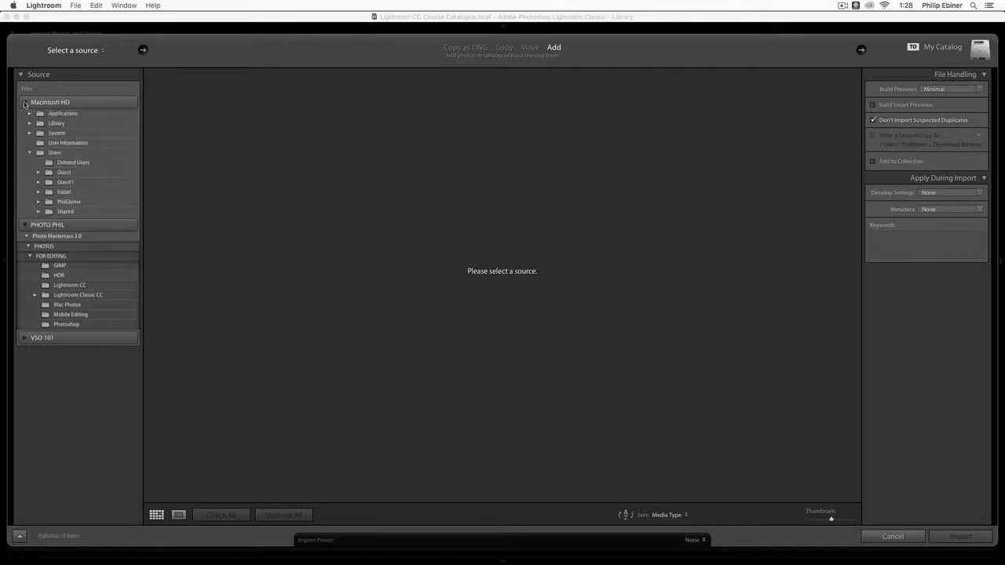
pyautogui.click(37, 202)
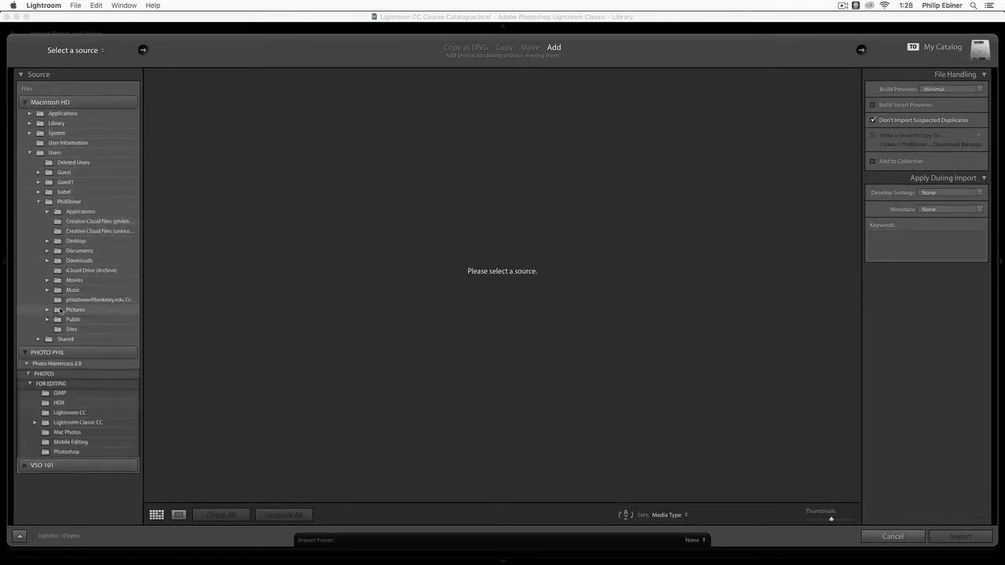
pyautogui.click(47, 251)
pyautogui.click(56, 349)
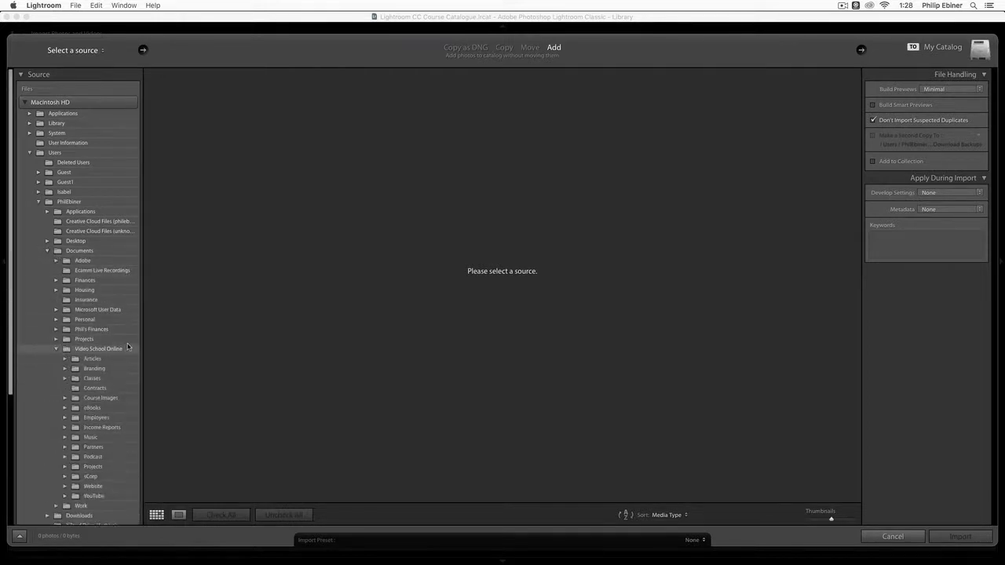
# Step: Expand Classes, Lightroom and the Lightroom course folder, and choose its Supplemental Resources folder as the import source
pyautogui.click(66, 378)
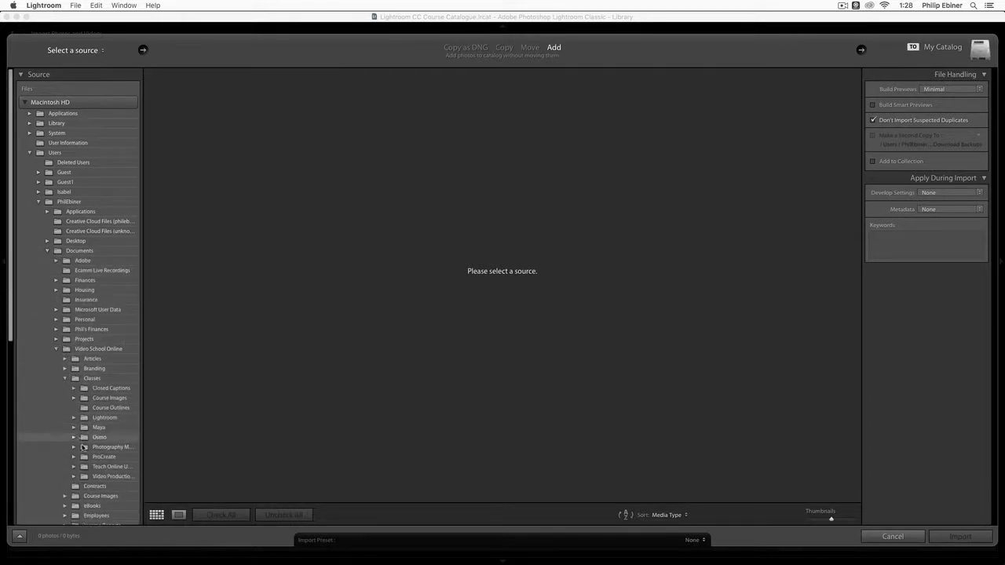
pyautogui.click(74, 417)
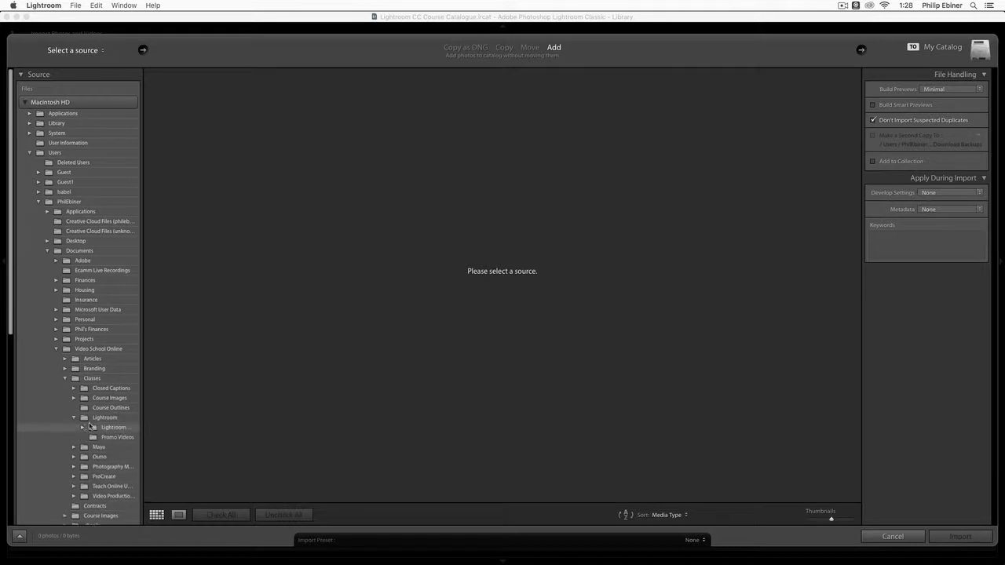
pyautogui.click(83, 427)
pyautogui.scroll(-1, 131, 455)
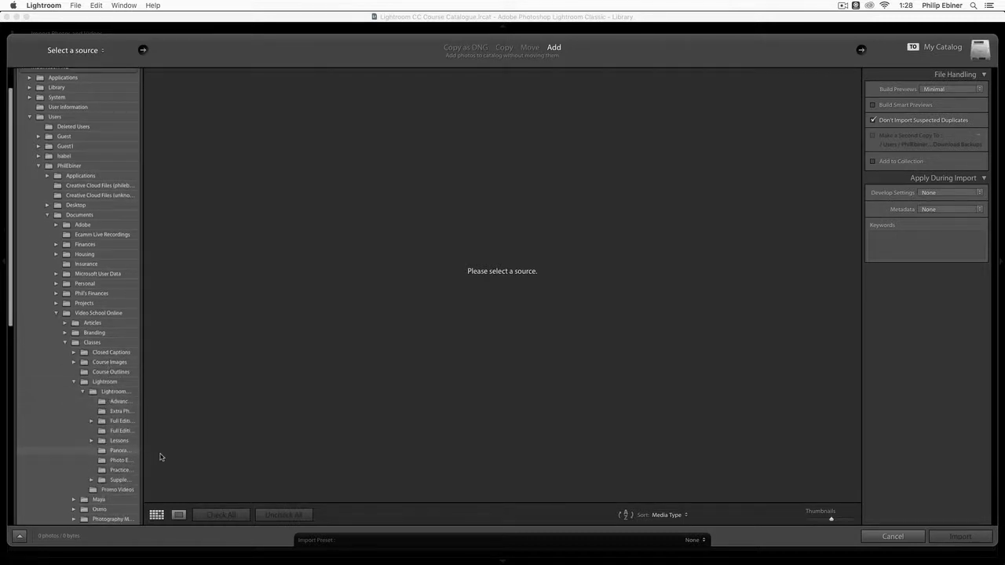
pyautogui.click(92, 480)
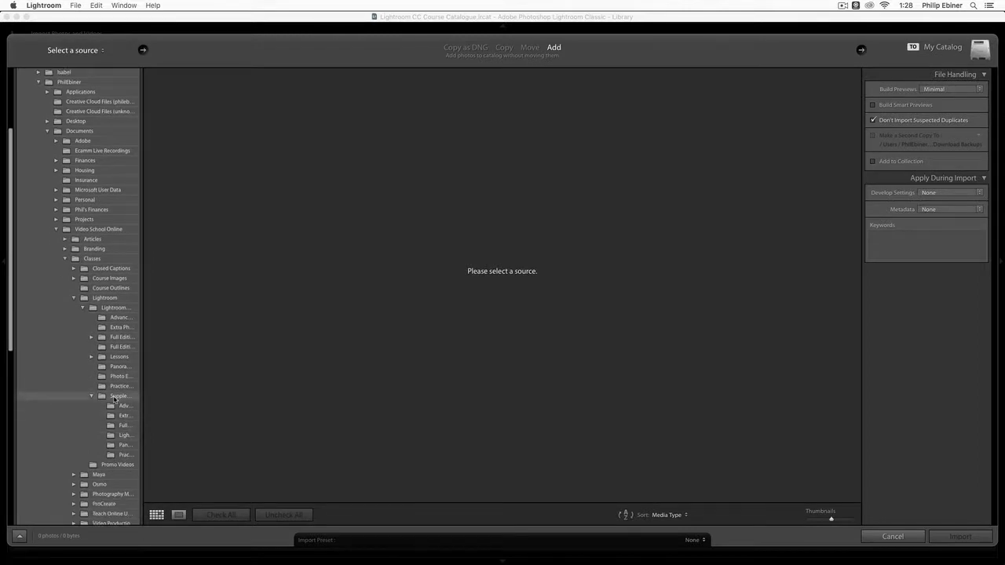
pyautogui.click(117, 397)
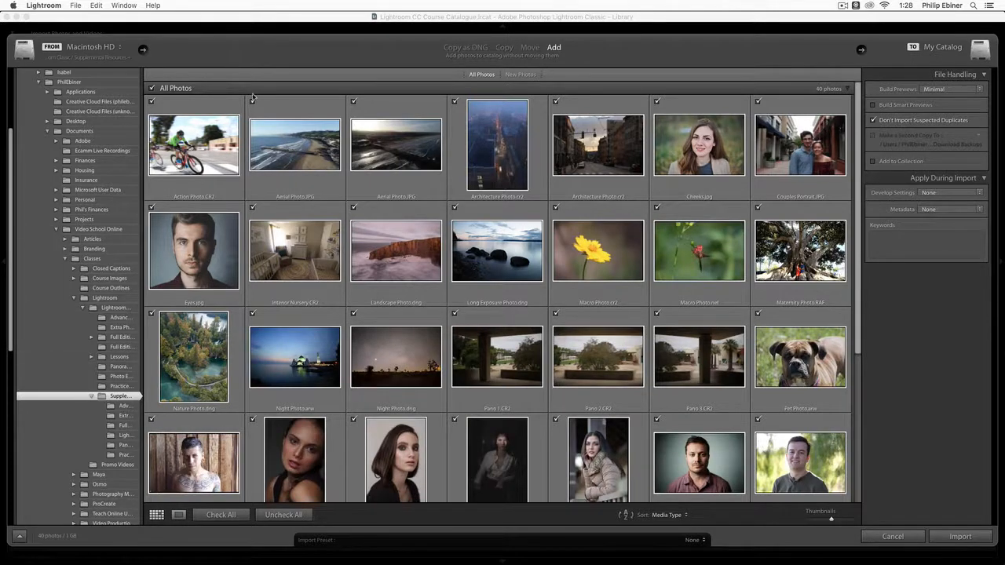
# Step: Turn off Include Subfolders for the Supplemental Resources source folder
pyautogui.scroll(-3, 95, 334)
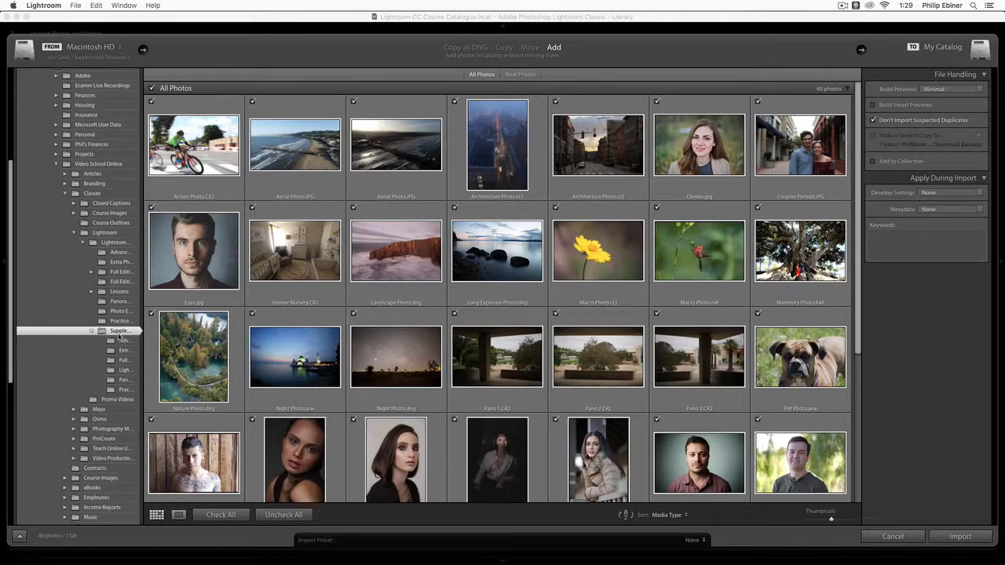
pyautogui.rightClick(103, 332)
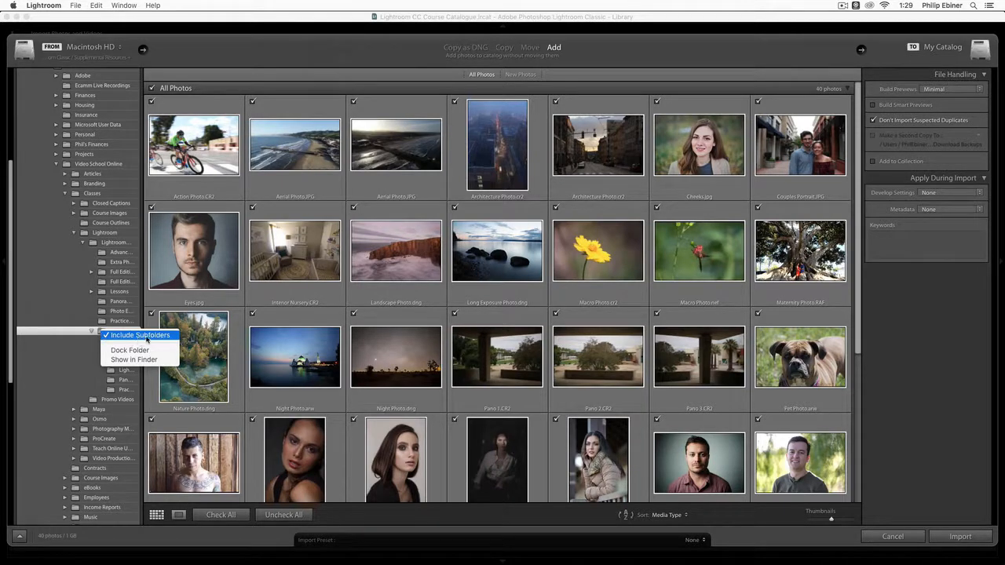
pyautogui.click(141, 336)
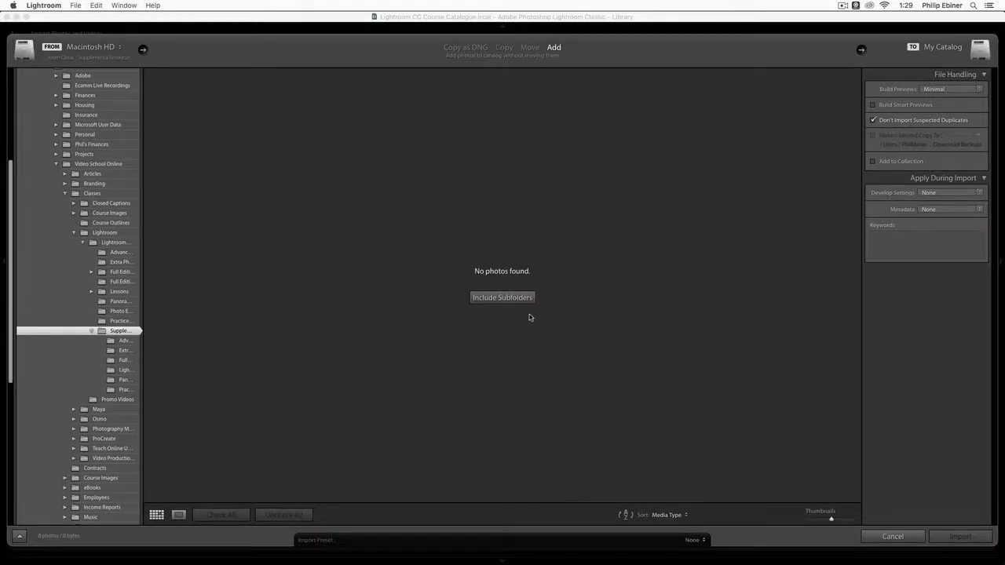
# Step: Examine the photos in the Advanced Portrait Editing, Extra Photos and Full Editing Sessions subfolders one folder at a time
pyautogui.click(122, 340)
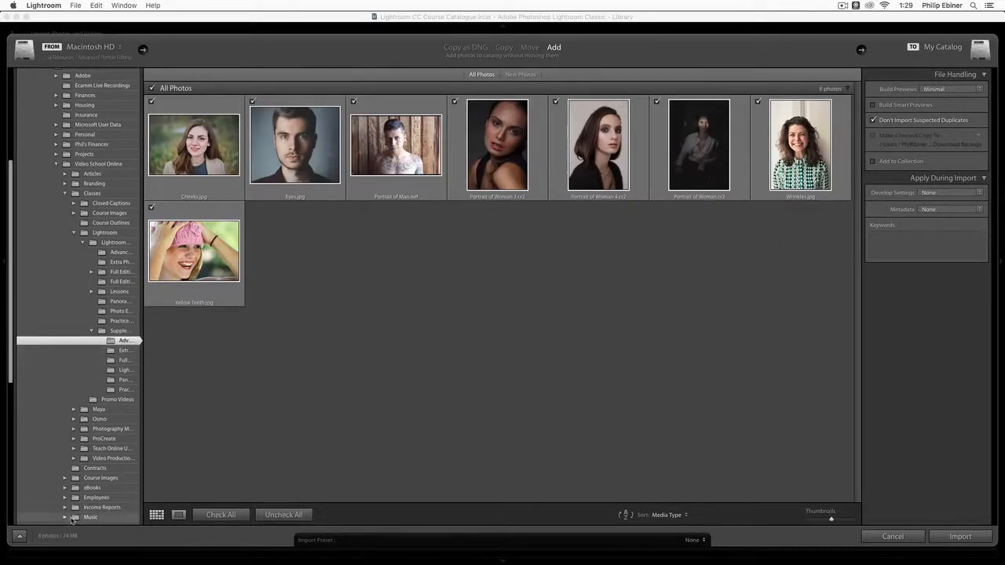
pyautogui.click(124, 352)
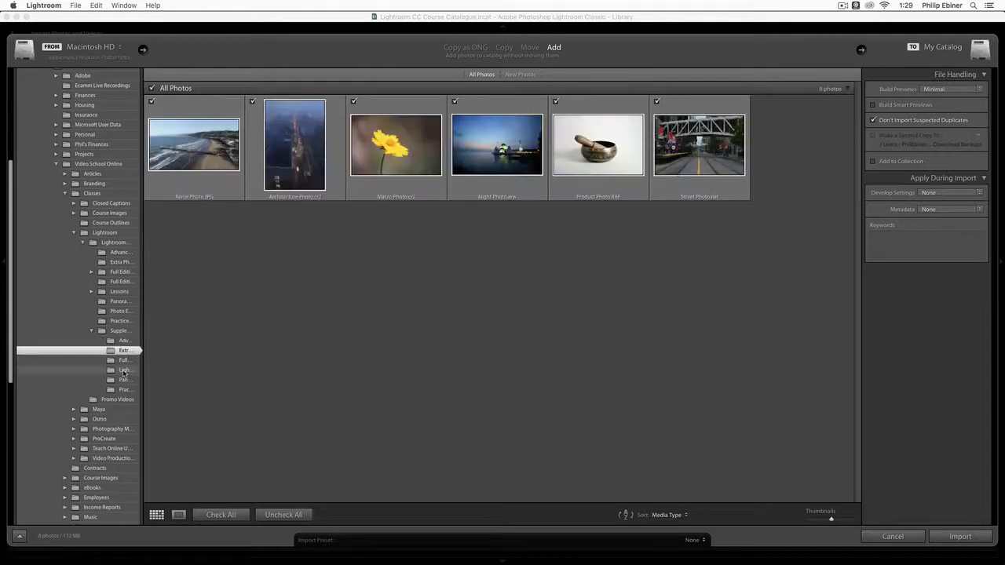
pyautogui.click(124, 360)
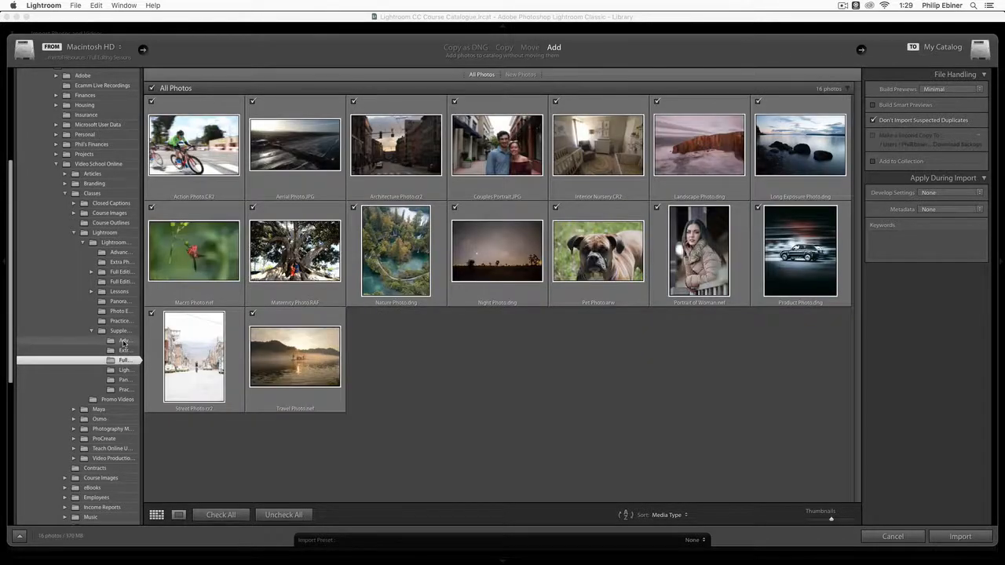
pyautogui.click(124, 341)
pyautogui.click(124, 351)
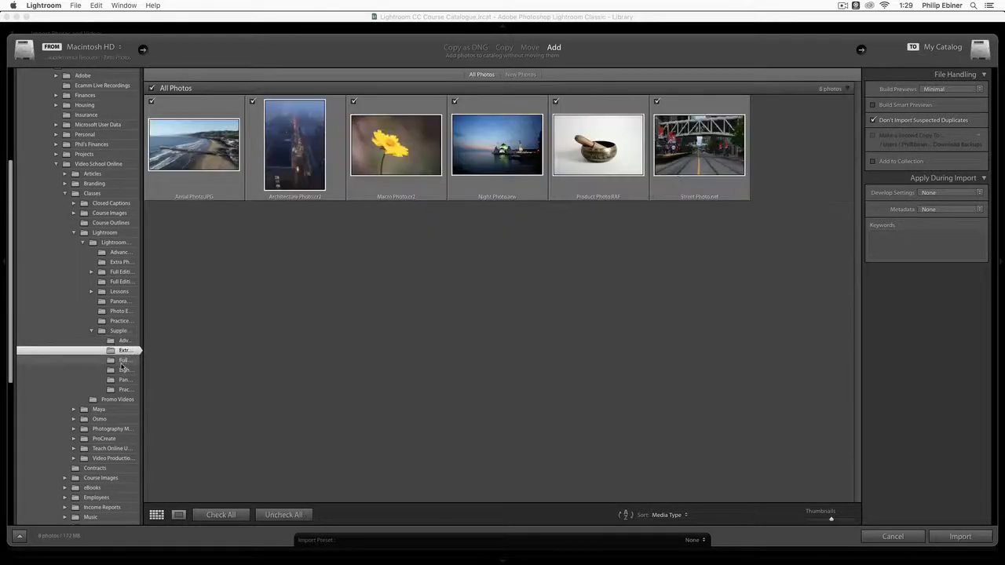
pyautogui.click(124, 361)
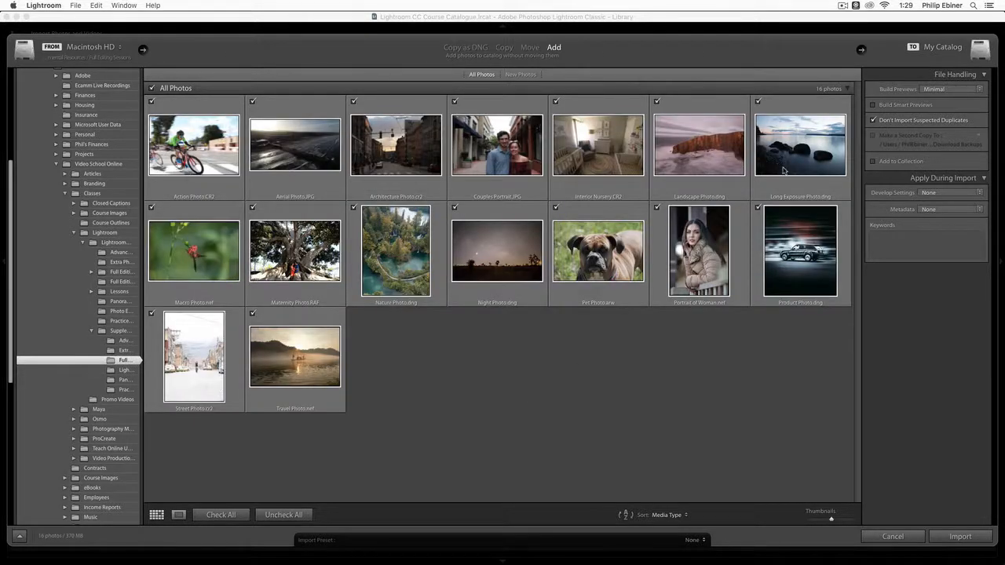
pyautogui.click(123, 342)
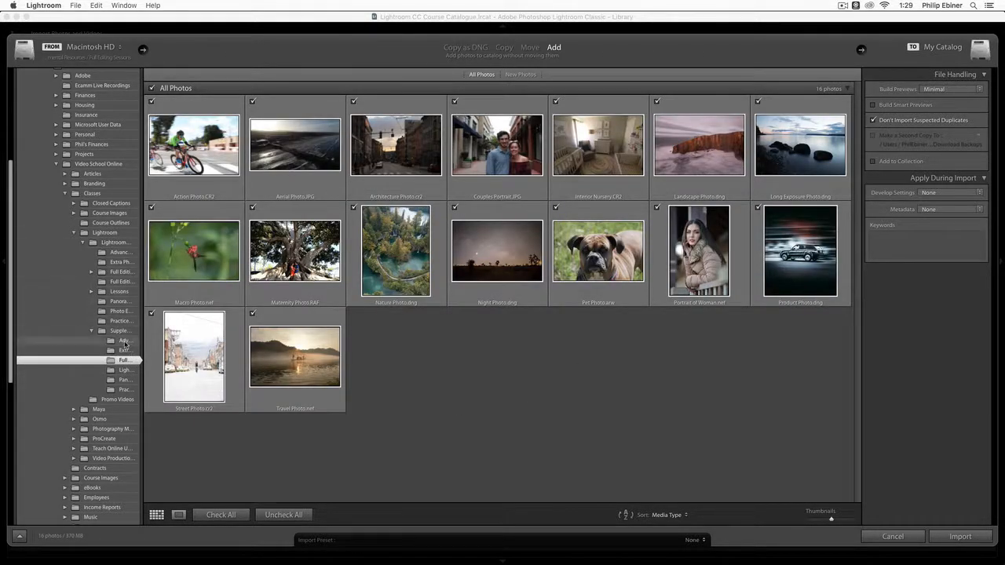
pyautogui.click(123, 351)
pyautogui.click(124, 361)
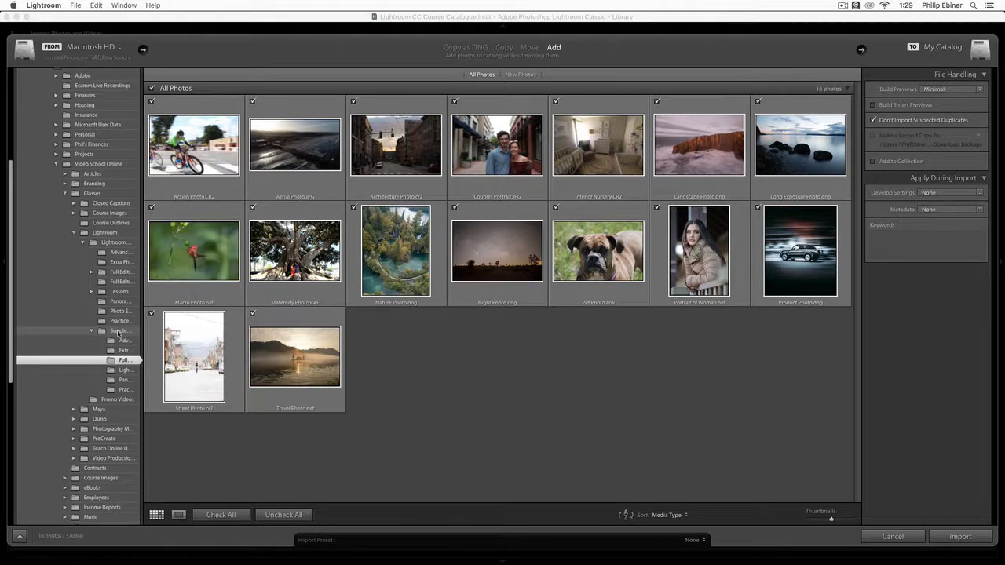
# Step: Select the Supplemental Resources folder as the source again with its subfolders included
pyautogui.click(119, 332)
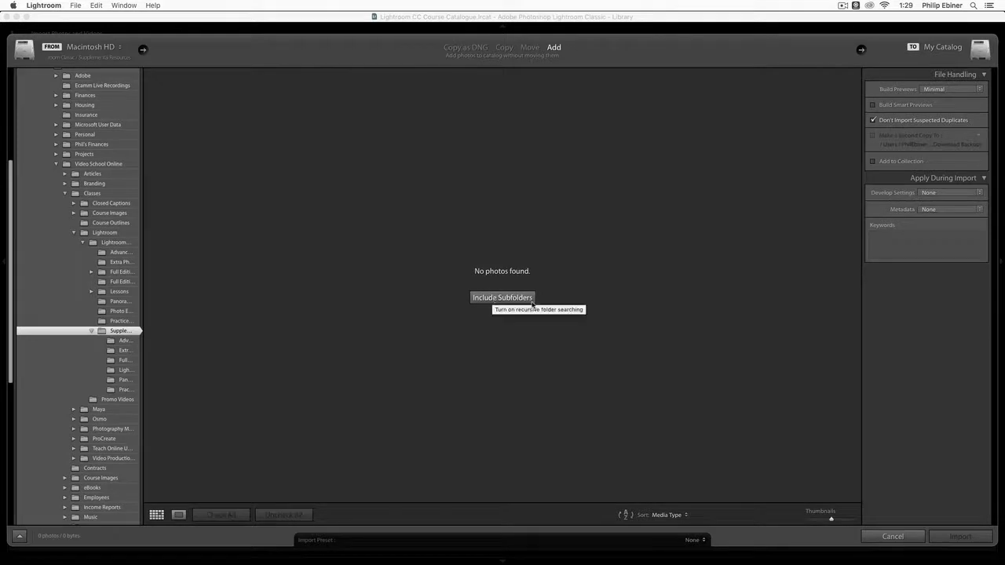
pyautogui.click(493, 298)
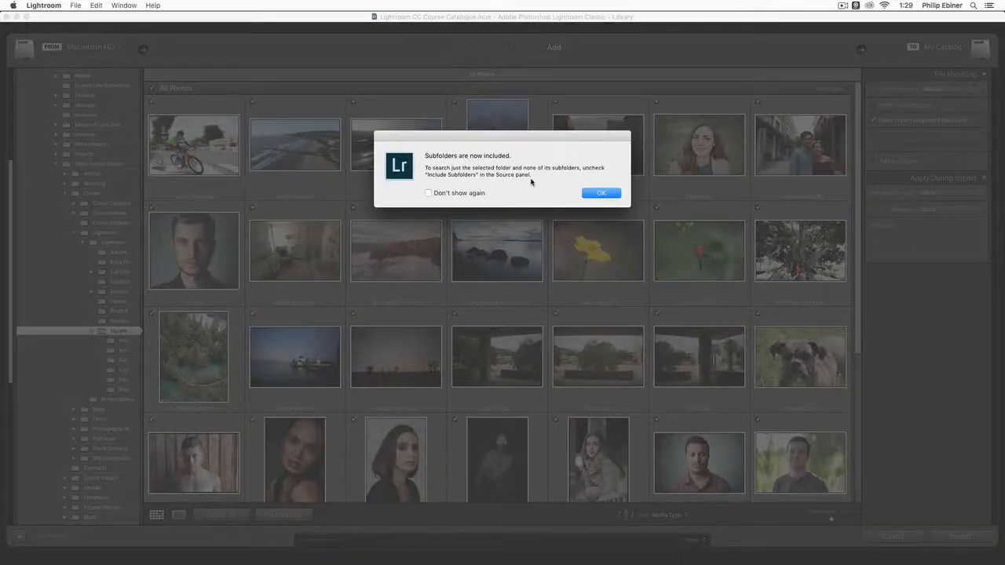
pyautogui.click(619, 193)
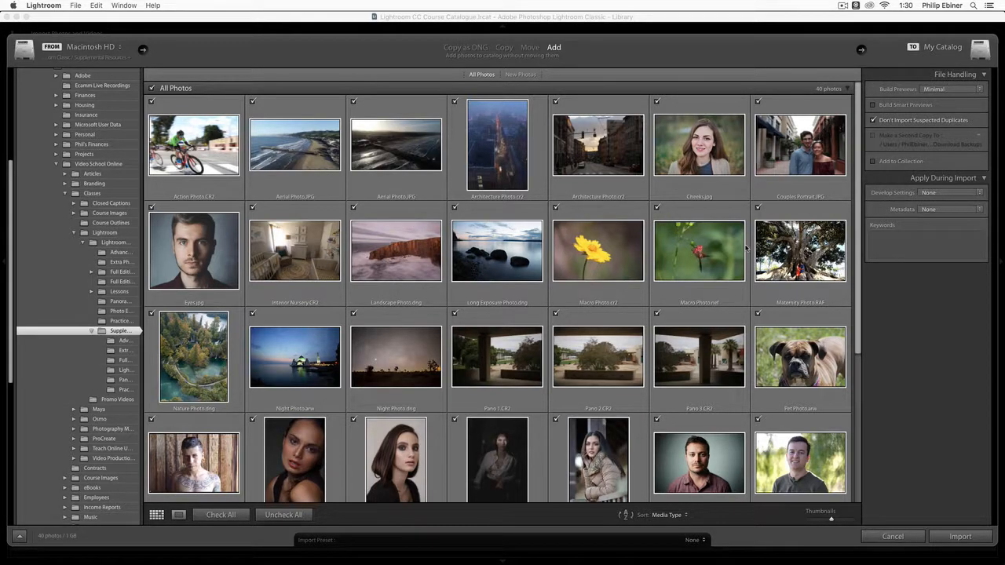
# Step: Try excluding and re-including the two Architecture Photo images, and all photos at once, in the import selection
pyautogui.scroll(-1, 746, 248)
pyautogui.scroll(-5, 746, 248)
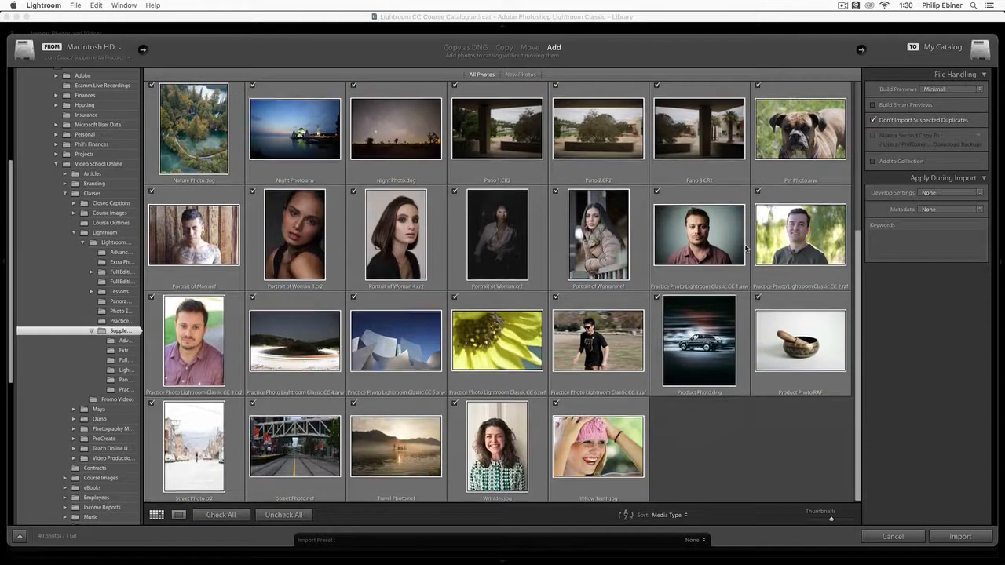
pyautogui.scroll(8, 746, 248)
pyautogui.click(455, 101)
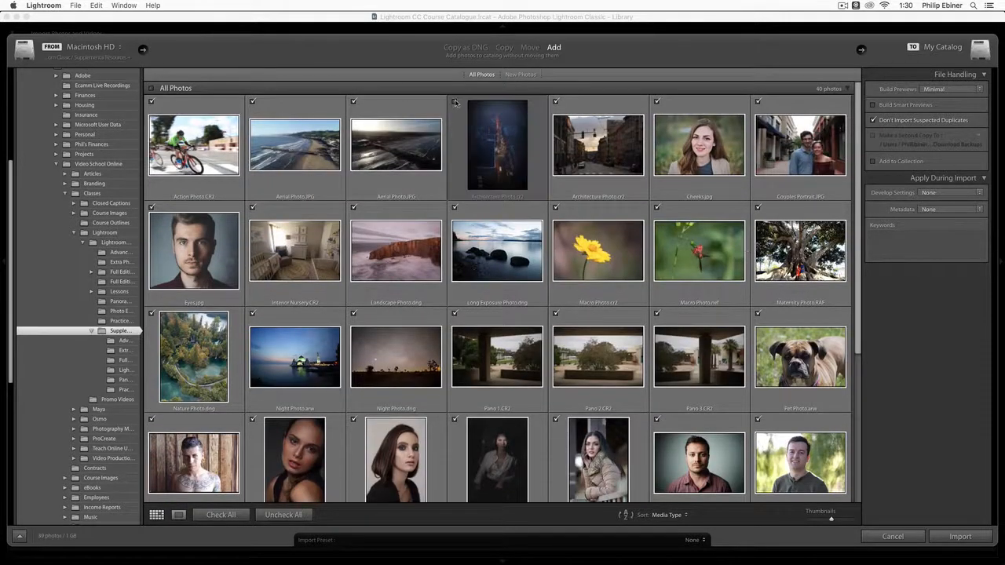
pyautogui.click(557, 101)
pyautogui.click(455, 101)
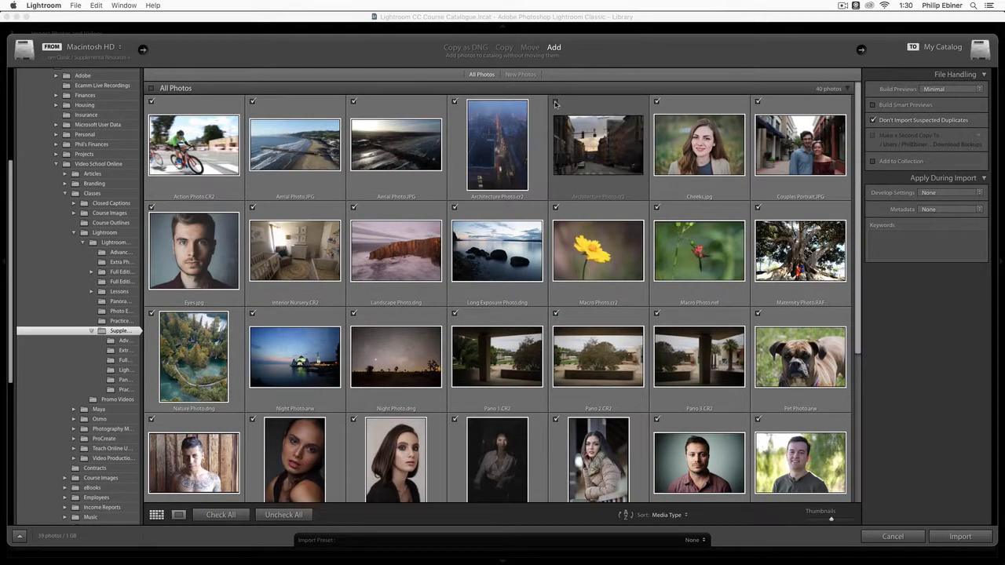
pyautogui.click(556, 102)
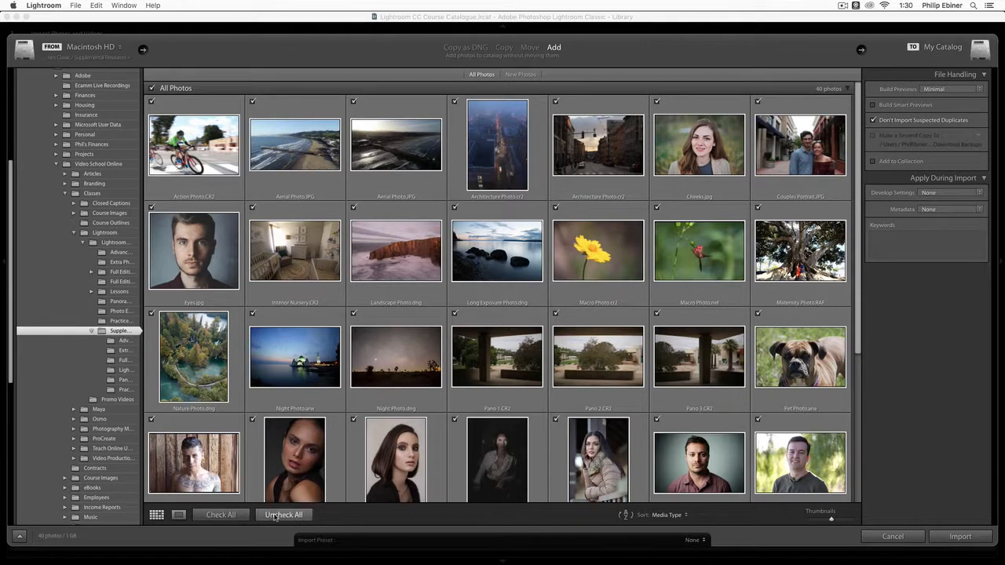
pyautogui.click(284, 516)
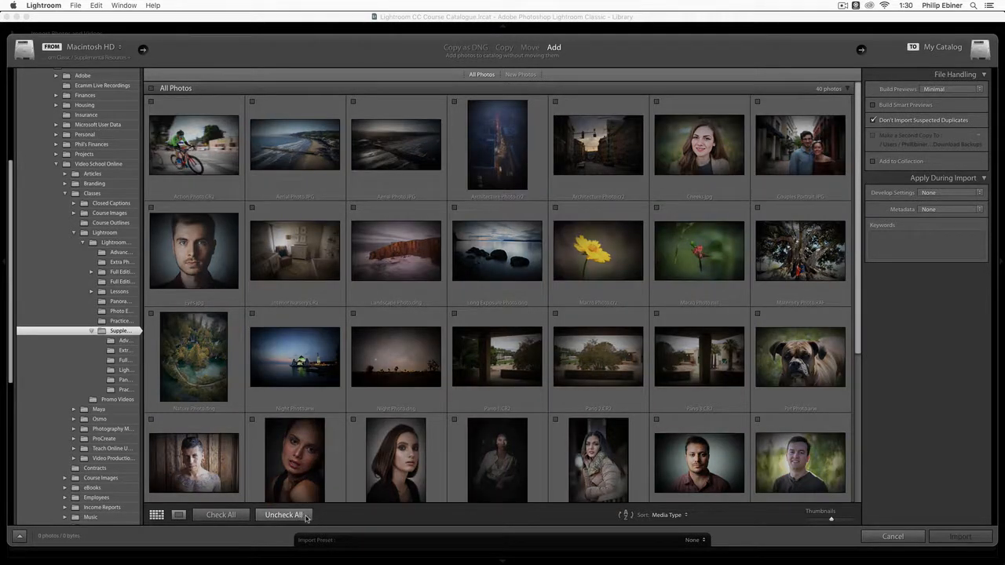
pyautogui.click(221, 515)
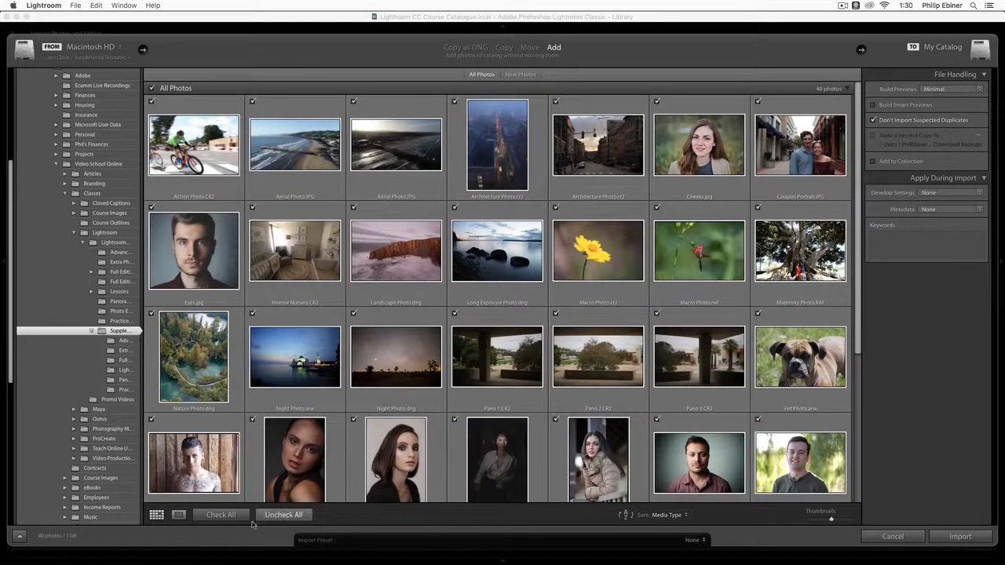
# Step: Preview the first photos one at a time in Loupe view, try excluding and re-including the vertical Architecture Photo, and return to the grid
pyautogui.click(179, 515)
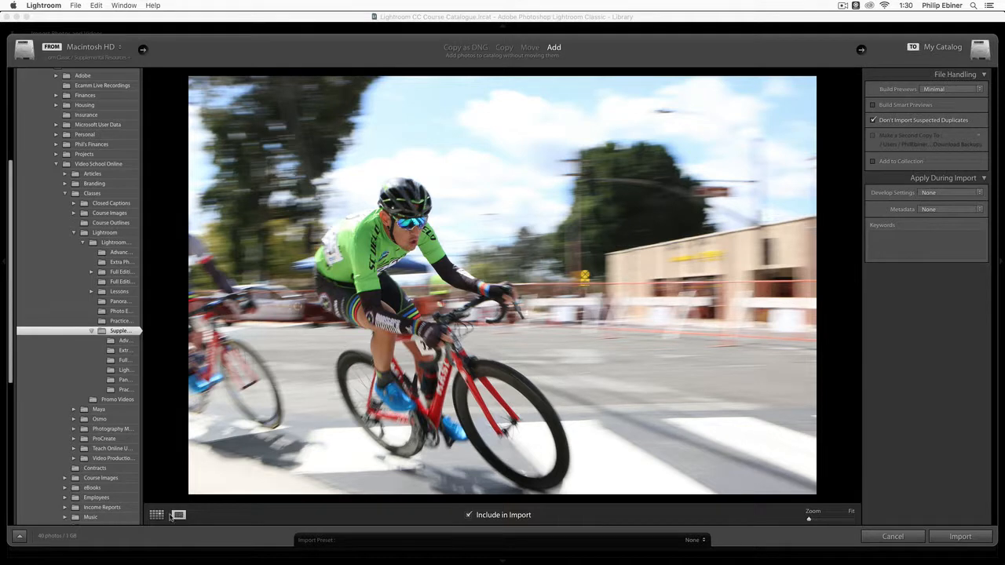
pyautogui.click(776, 409)
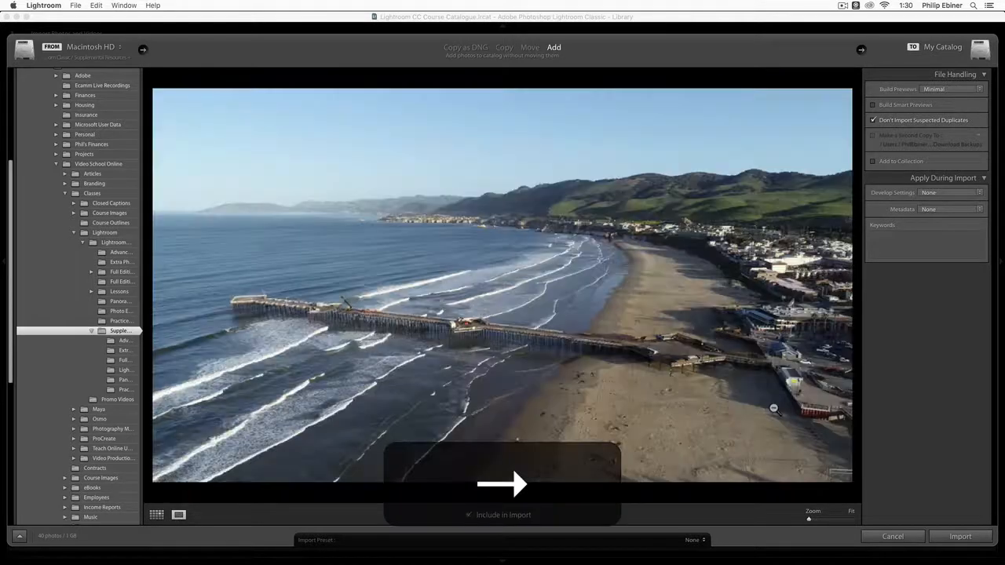
pyautogui.press('Right')
pyautogui.press('Right')
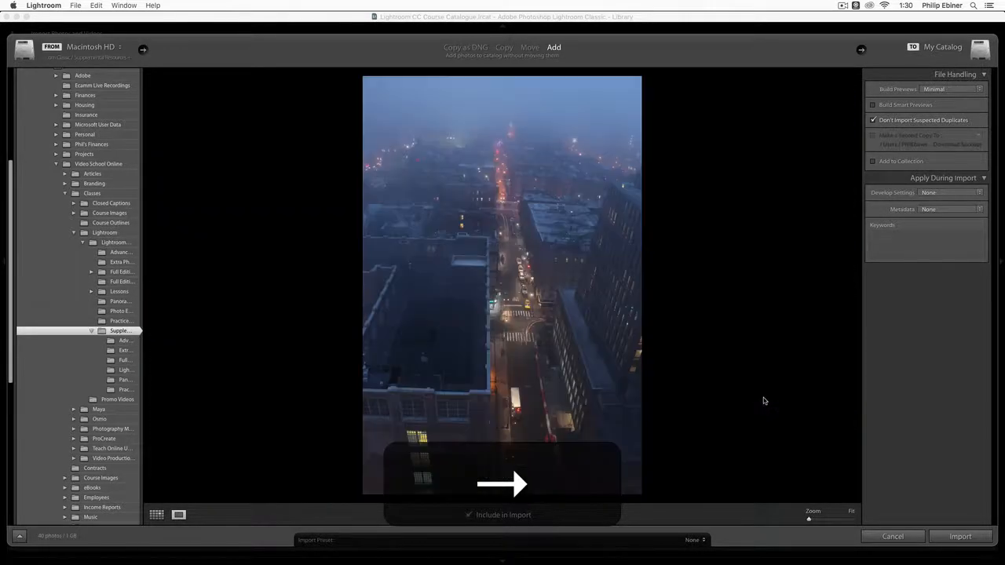
pyautogui.click(469, 516)
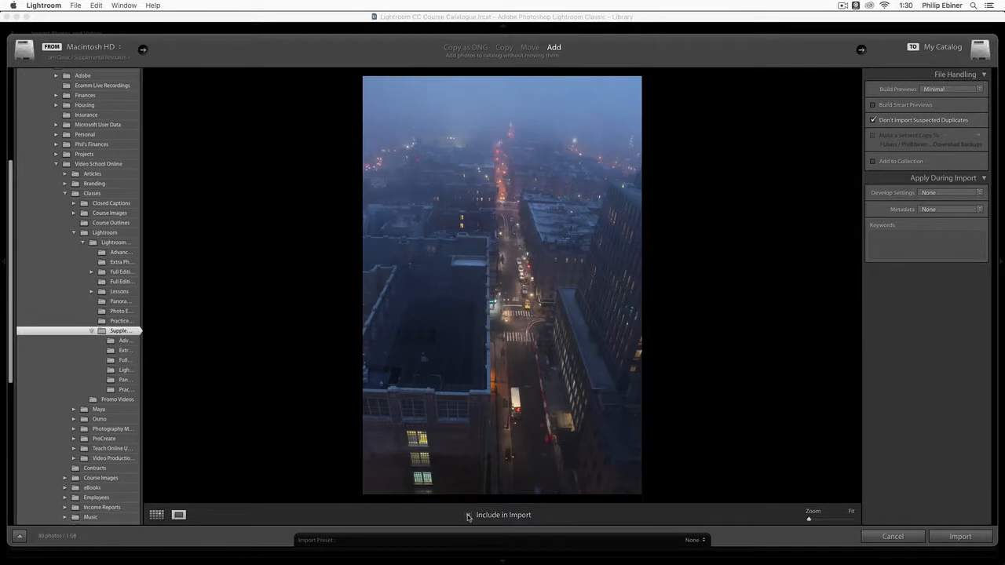
pyautogui.click(469, 516)
pyautogui.press('Right')
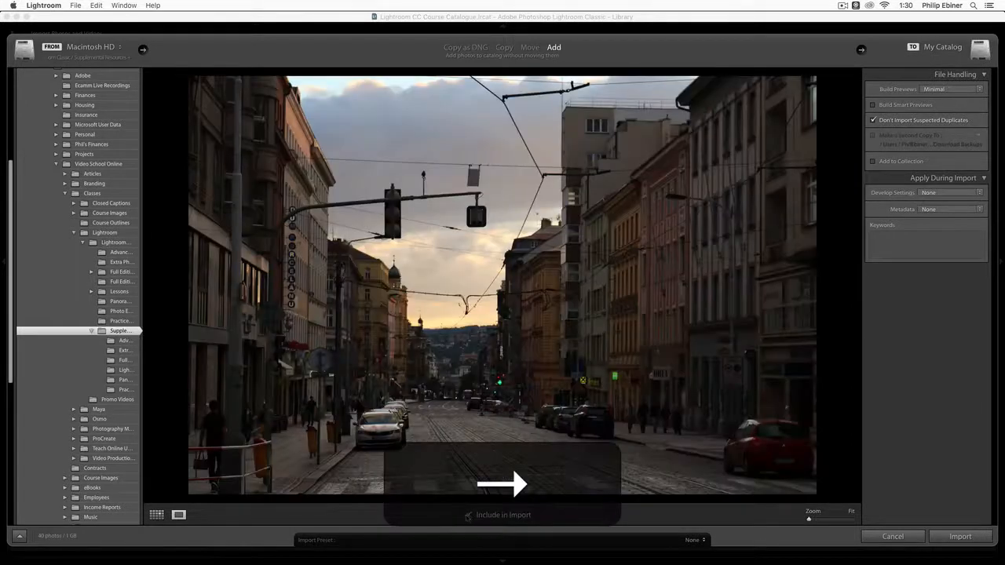
pyautogui.click(156, 516)
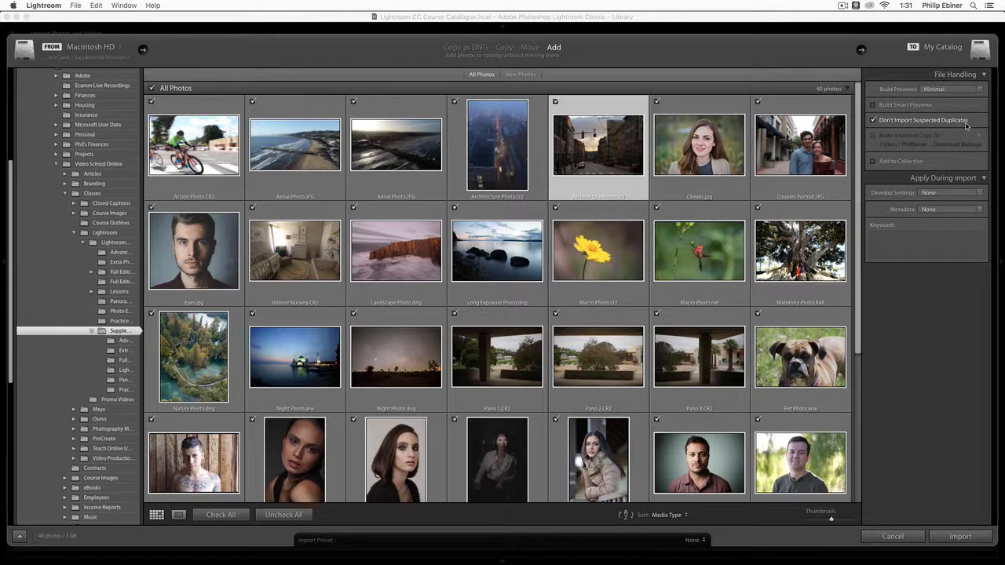
# Step: Examine the Add to Collection option and the Develop Settings and Metadata preset choices for the import, leaving them all unset
pyautogui.click(873, 162)
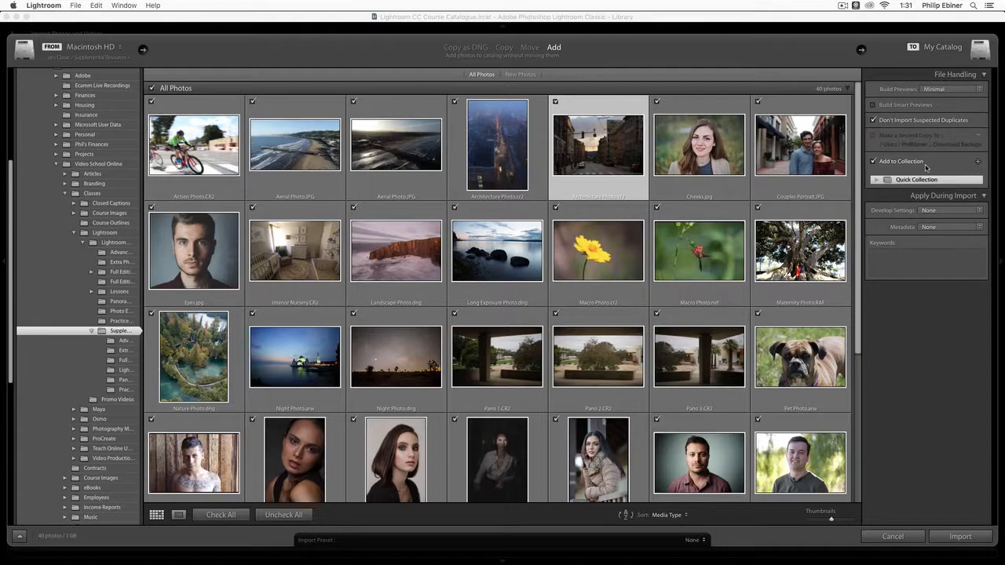
pyautogui.click(873, 162)
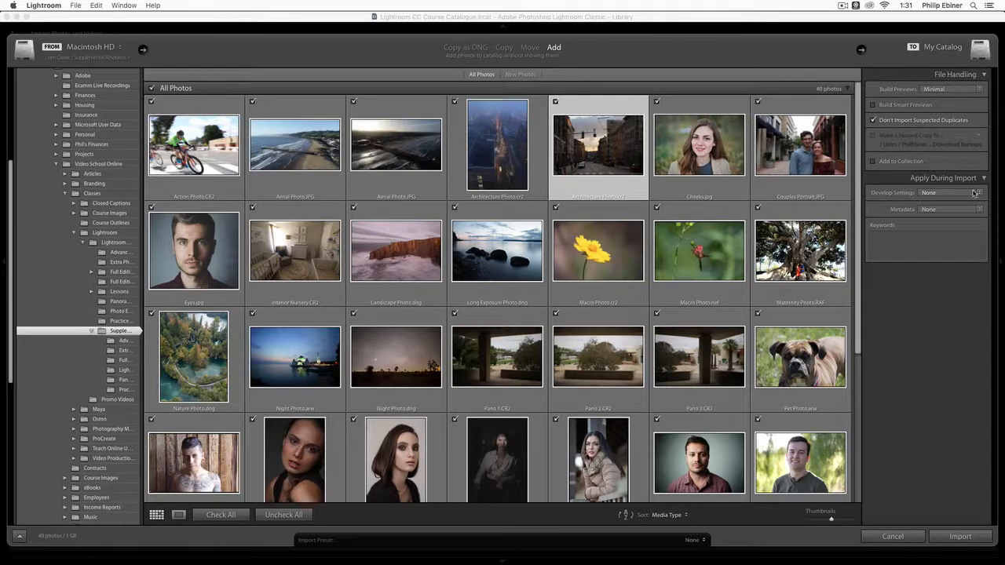
pyautogui.click(973, 193)
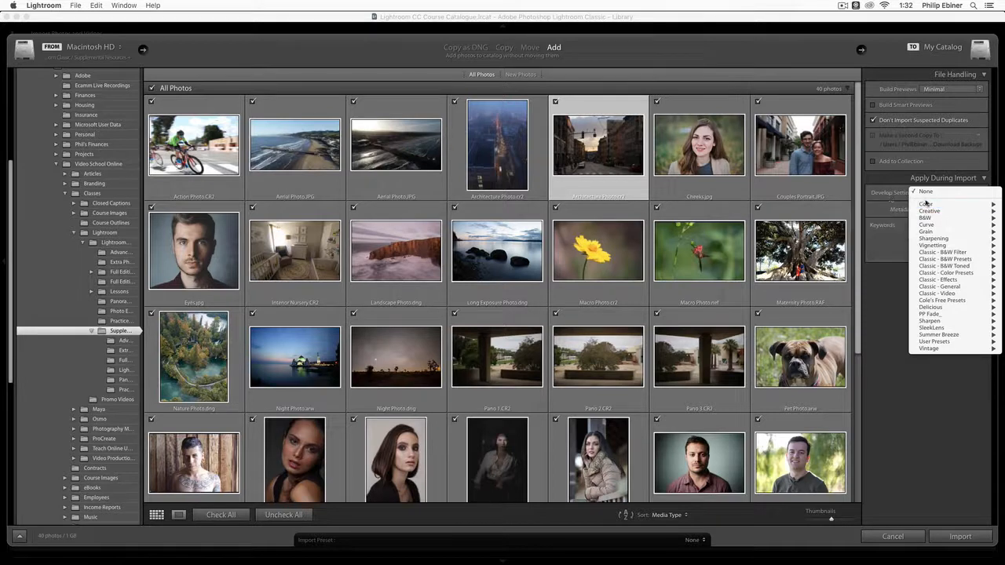
pyautogui.click(885, 196)
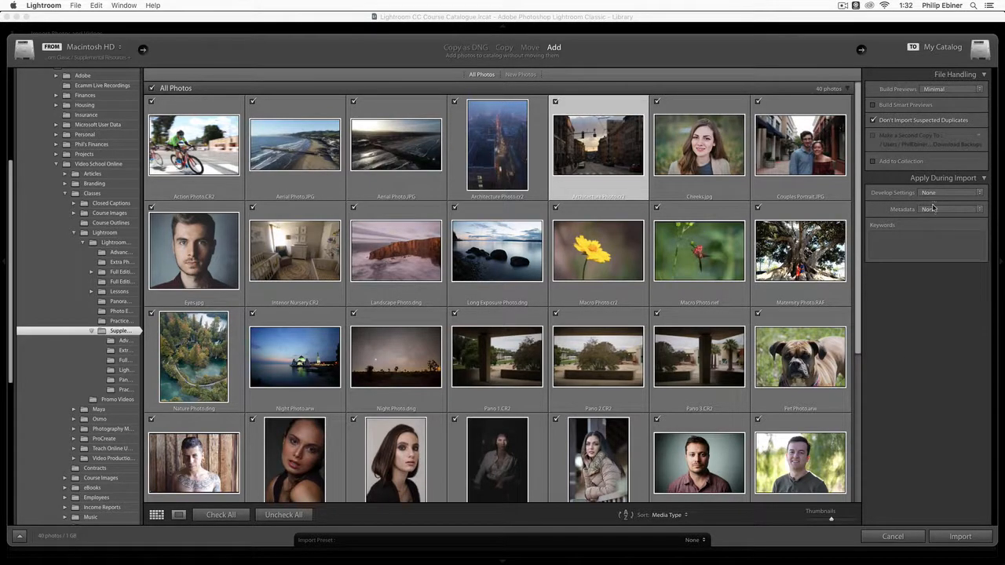
pyautogui.click(931, 208)
pyautogui.click(921, 201)
pyautogui.click(926, 209)
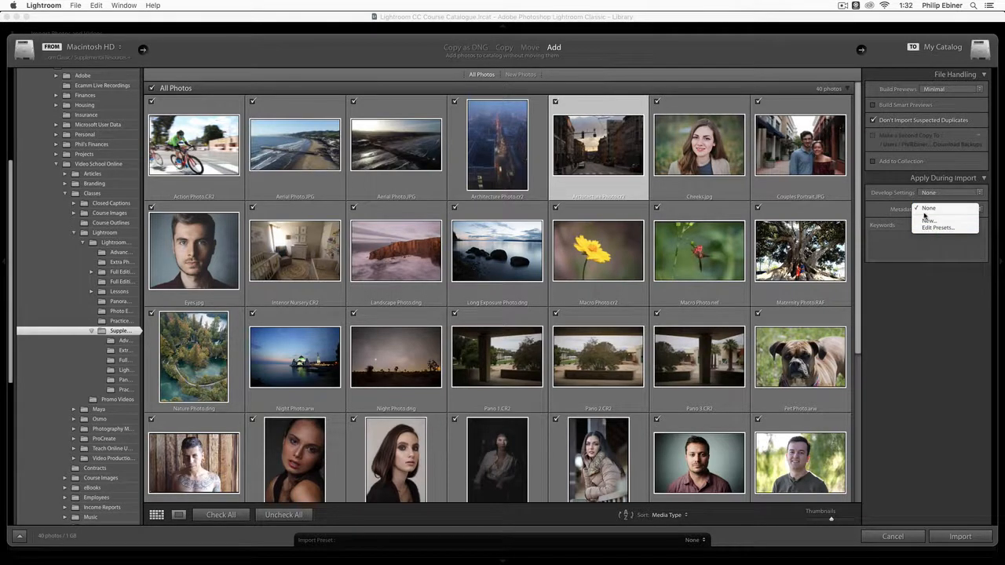
pyautogui.click(896, 213)
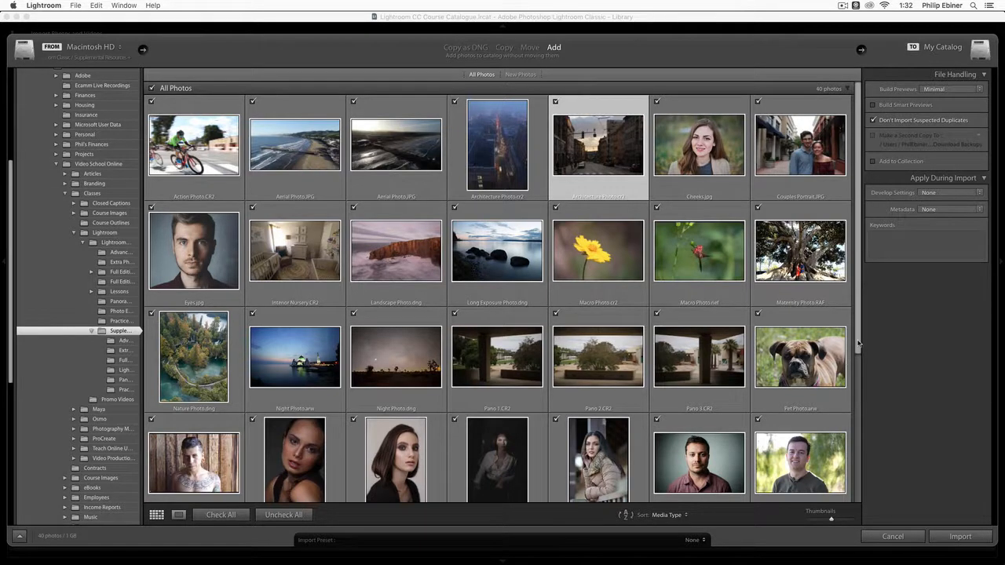
# Step: Choose only the Advanced Portrait Editing subfolder as the source and import its photos into the catalog
pyautogui.scroll(-5, 859, 343)
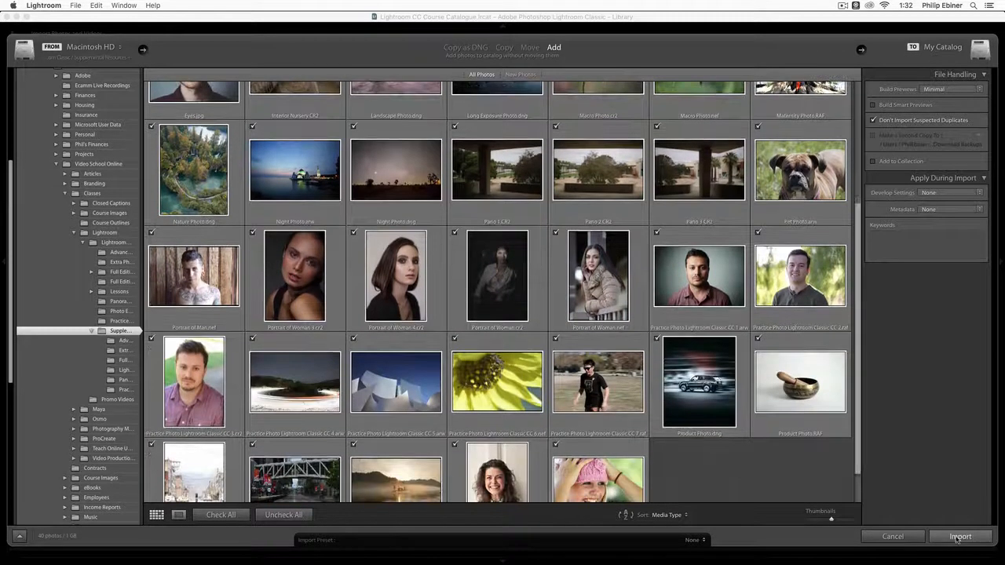
pyautogui.click(125, 341)
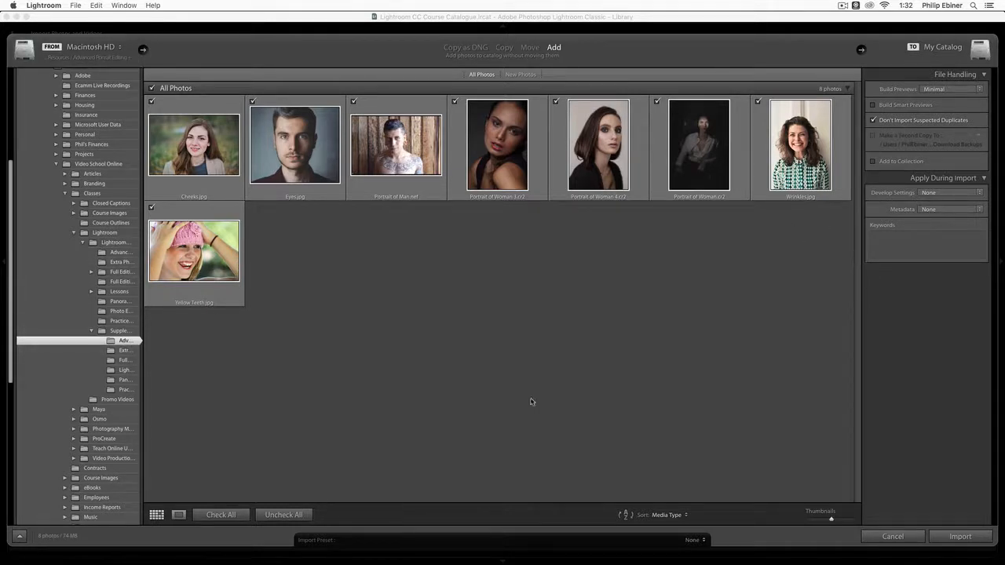
pyautogui.click(961, 536)
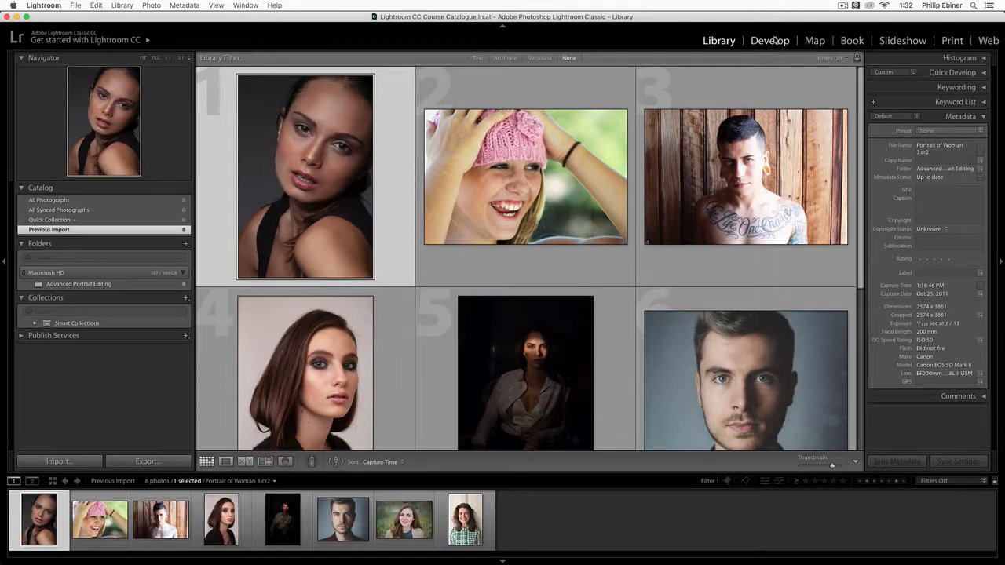
# Step: View the Develop and Map modules briefly and return to the Library module
pyautogui.click(770, 40)
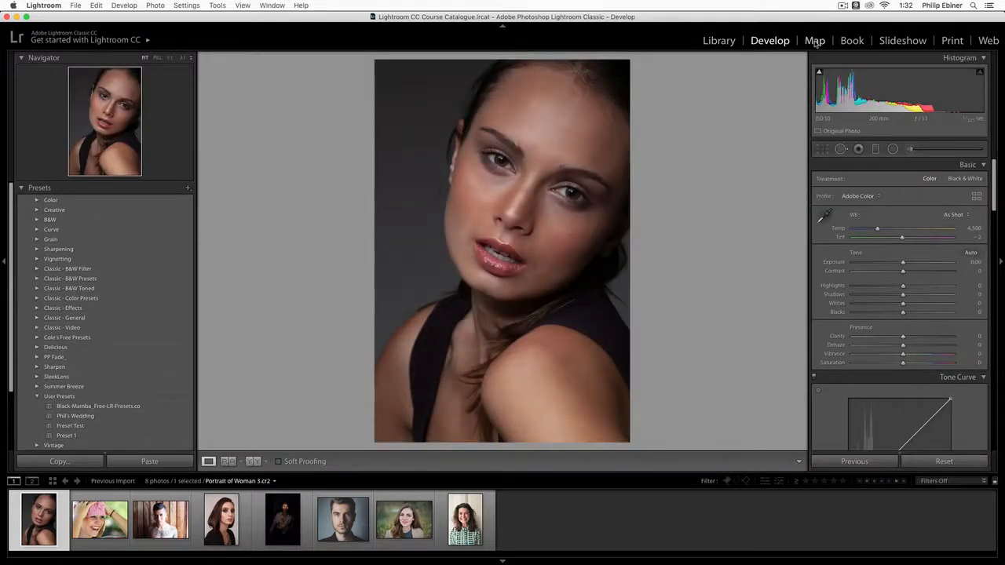
pyautogui.click(815, 42)
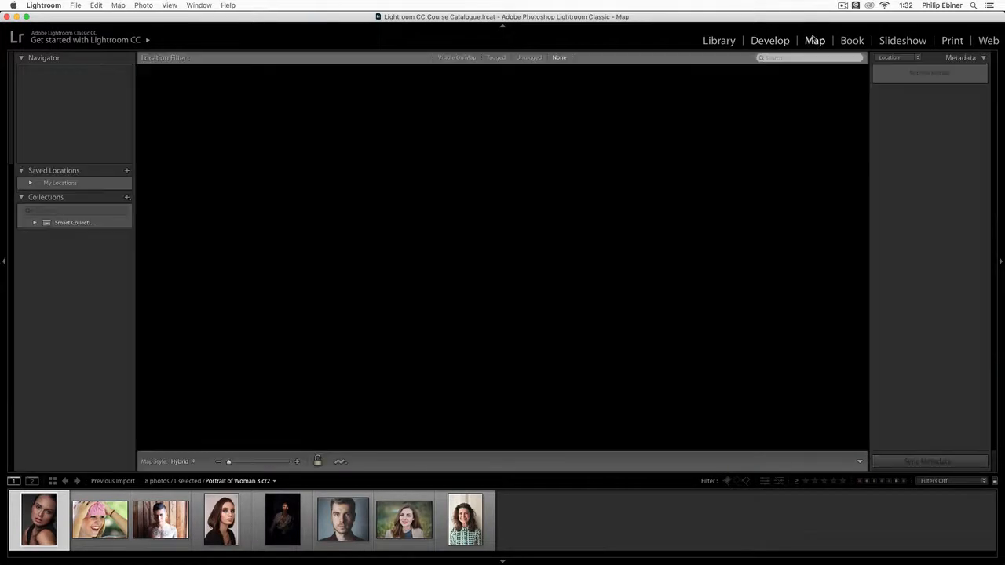
pyautogui.click(770, 41)
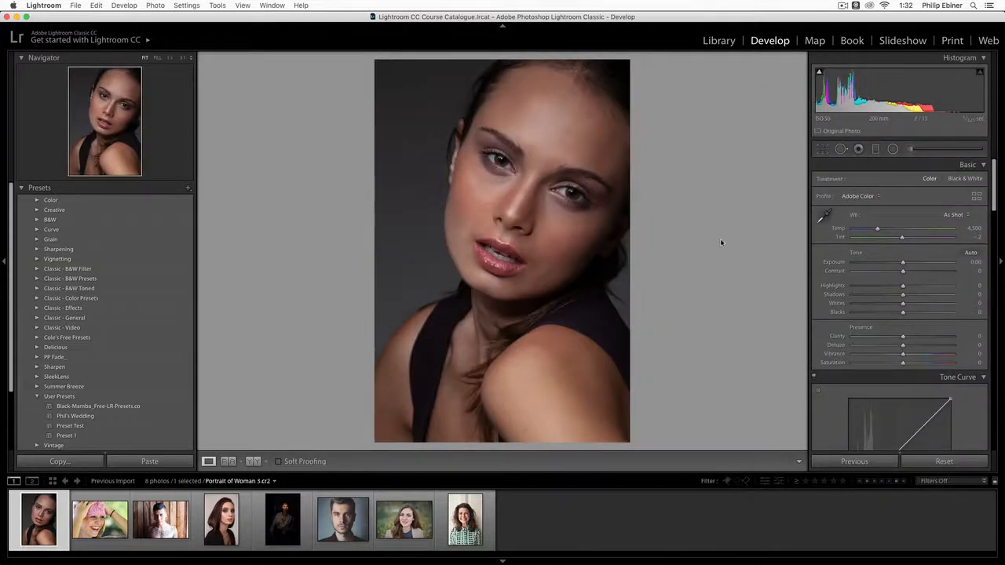
pyautogui.click(724, 40)
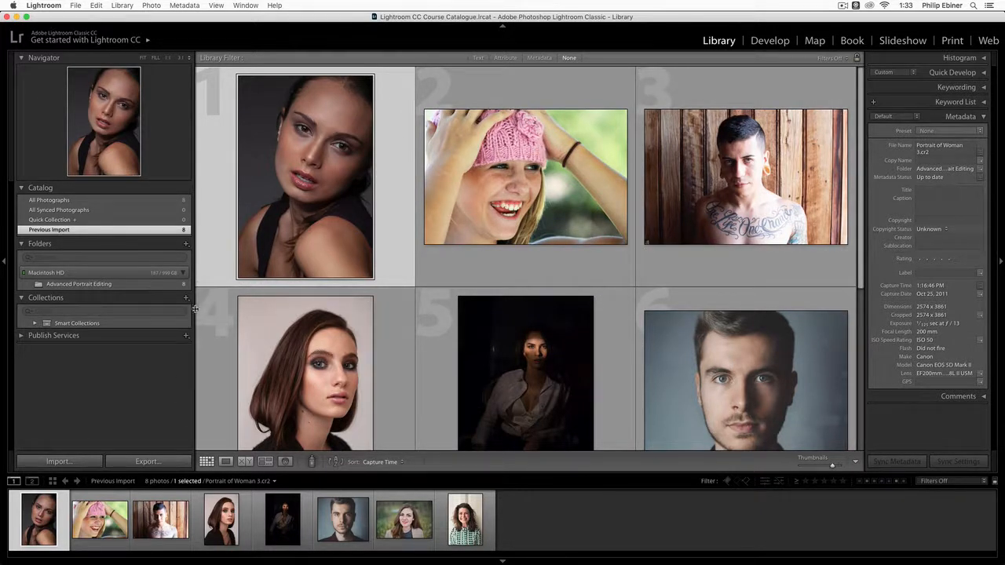
# Step: Widen the Navigator and Folders column slightly and enlarge the filmstrip
pyautogui.moveTo(192, 335); pyautogui.dragTo(196, 314)
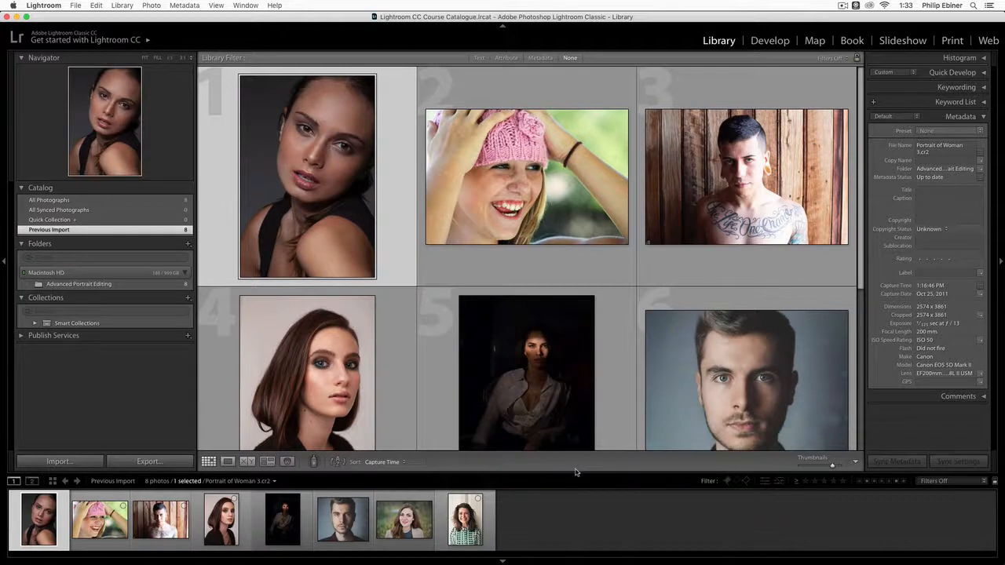
pyautogui.moveTo(576, 472); pyautogui.dragTo(614, 466)
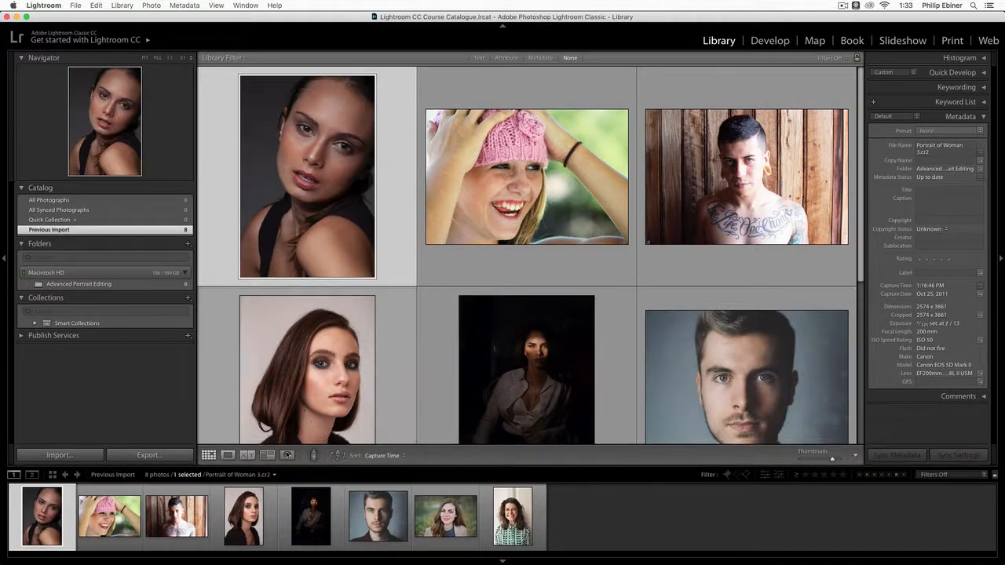
# Step: View several imported portraits in Loupe view with their metadata, ending on Portrait of Woman 3.cr2
pyautogui.click(228, 456)
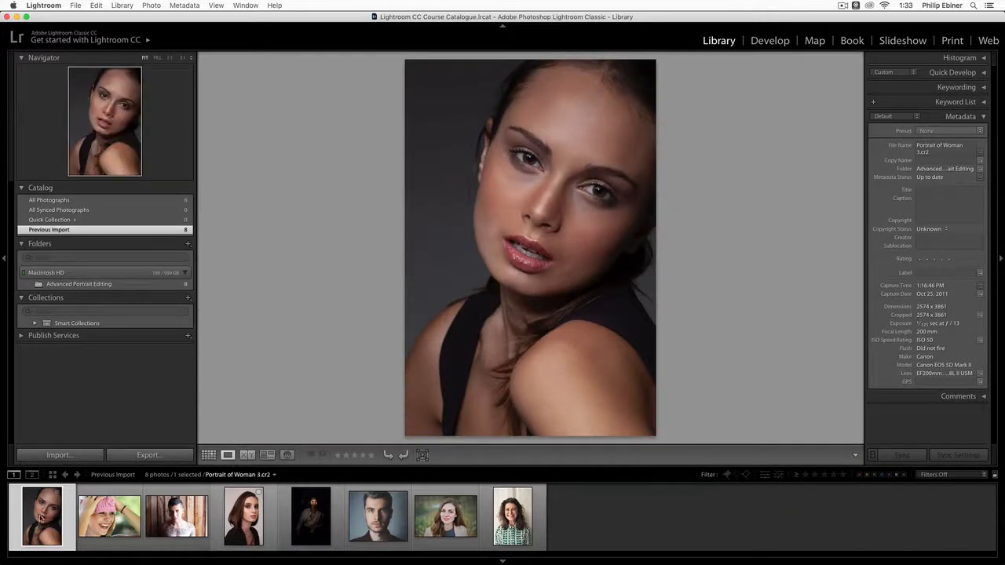
pyautogui.click(110, 525)
pyautogui.click(177, 519)
pyautogui.click(235, 522)
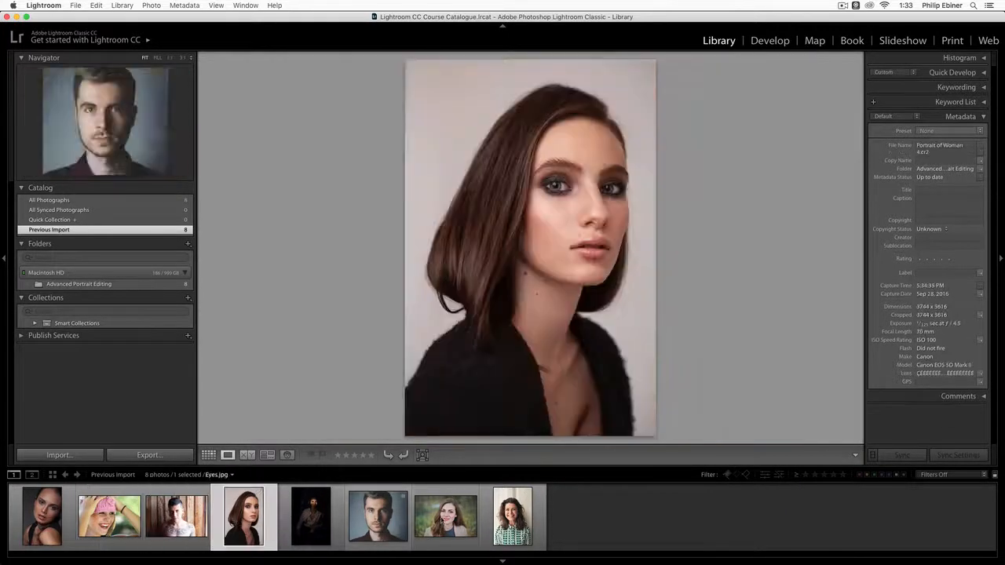
pyautogui.click(384, 528)
pyautogui.click(512, 519)
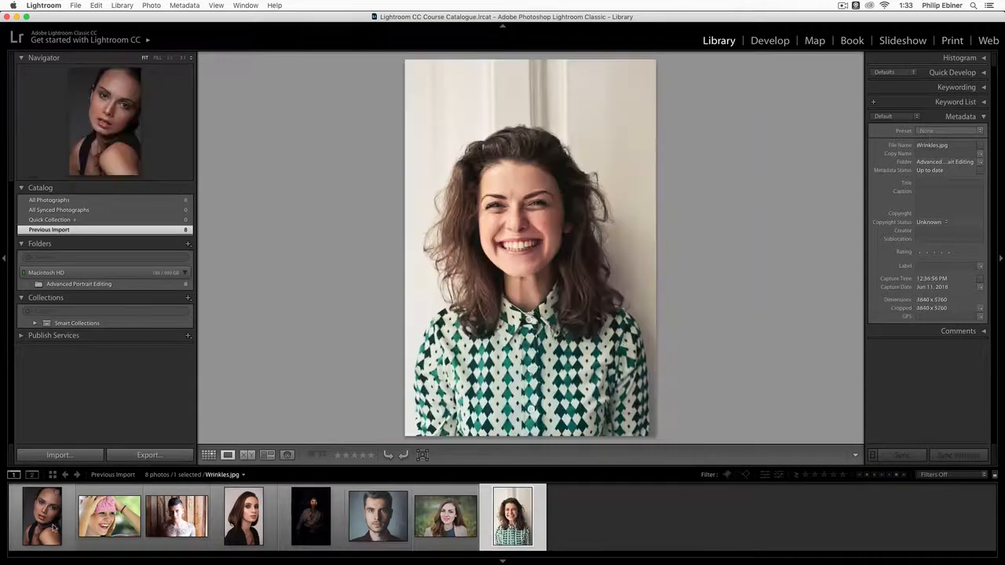
pyautogui.click(41, 516)
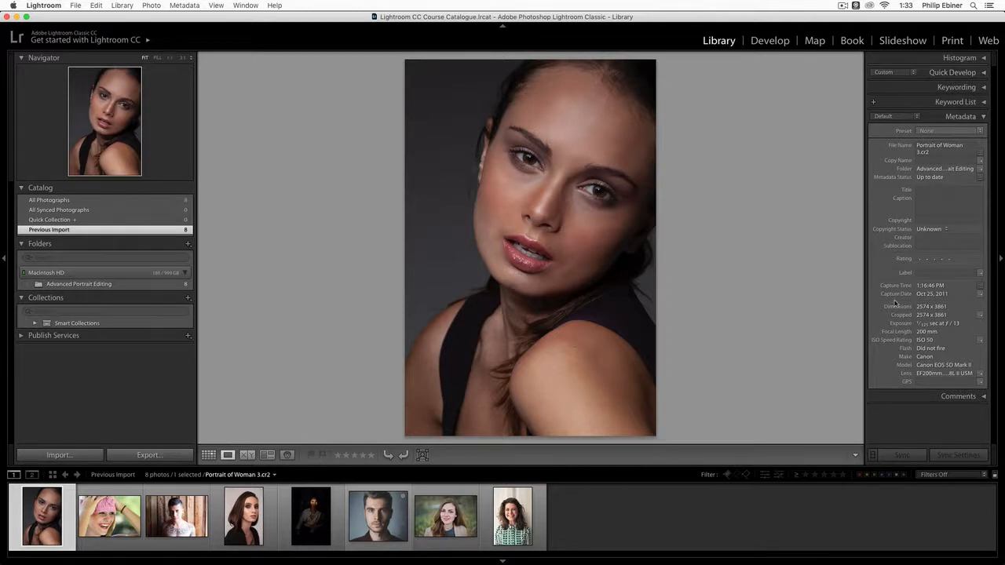
pyautogui.click(378, 516)
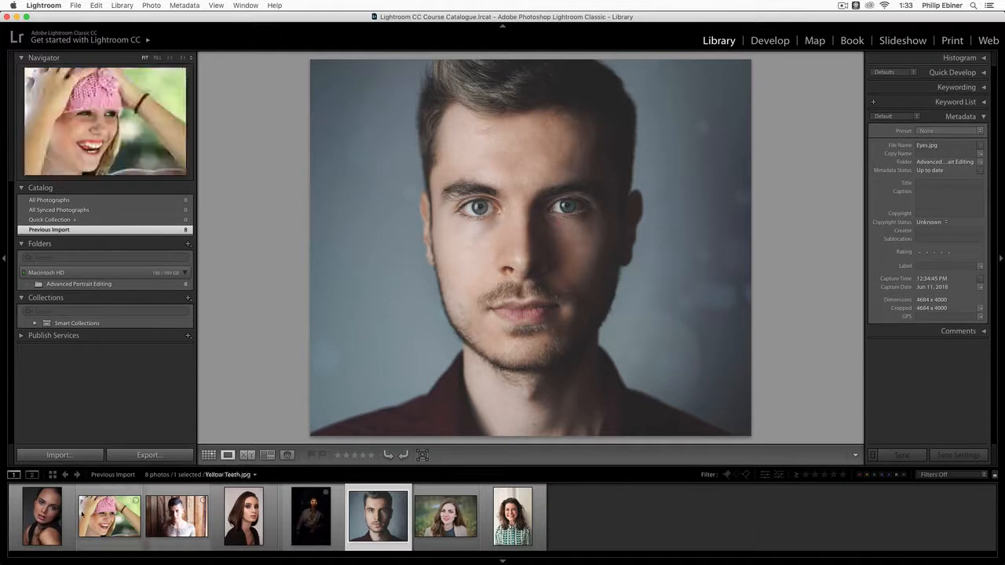
pyautogui.click(47, 517)
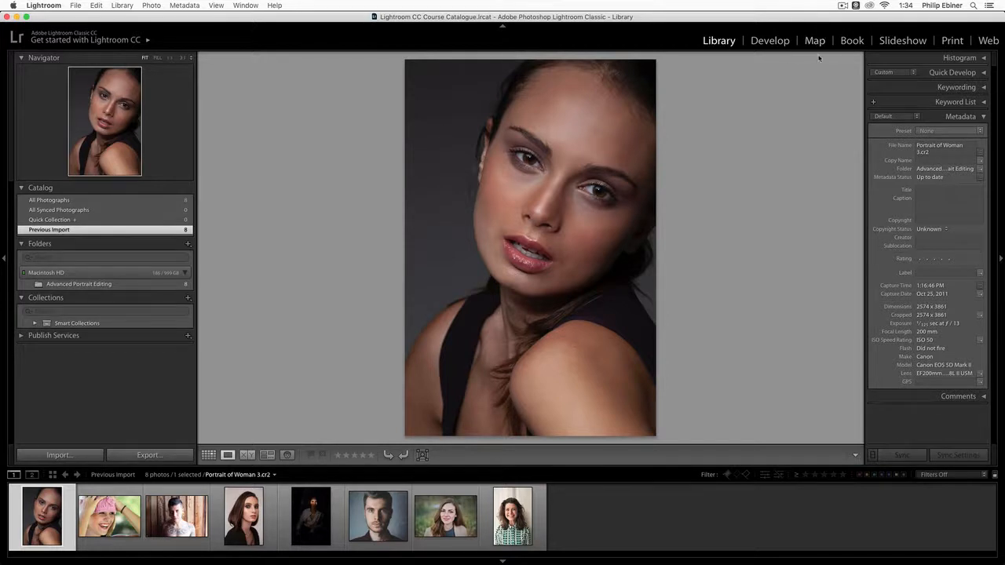
# Step: Look at the Keywording and Keyword List sections for the selected portrait and collapse them again
pyautogui.click(985, 87)
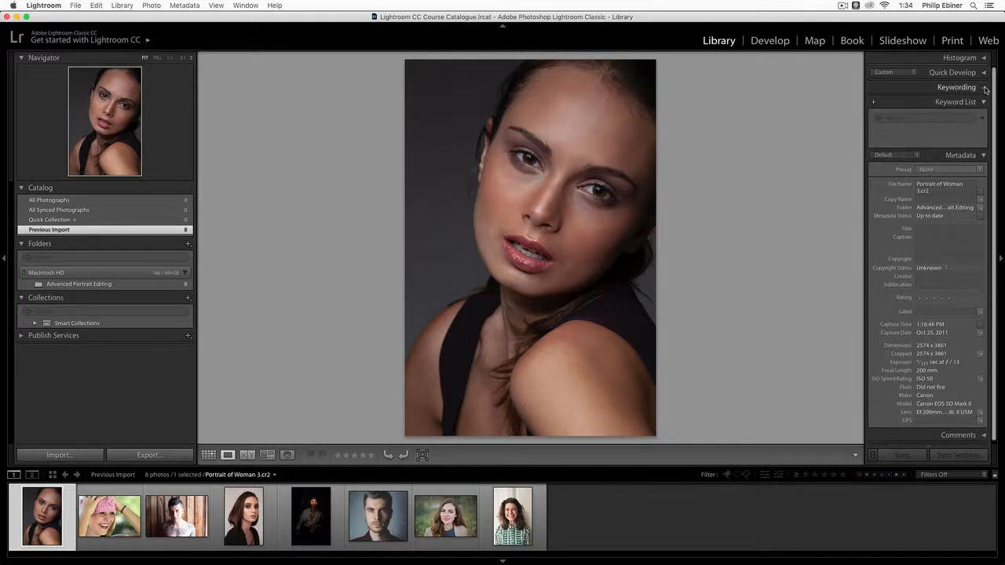
pyautogui.click(984, 87)
pyautogui.click(984, 102)
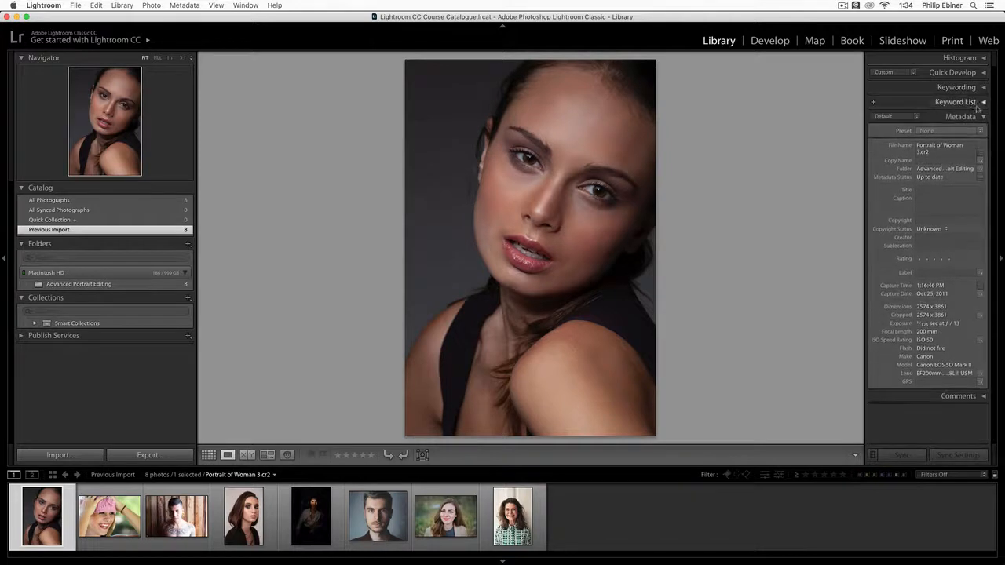